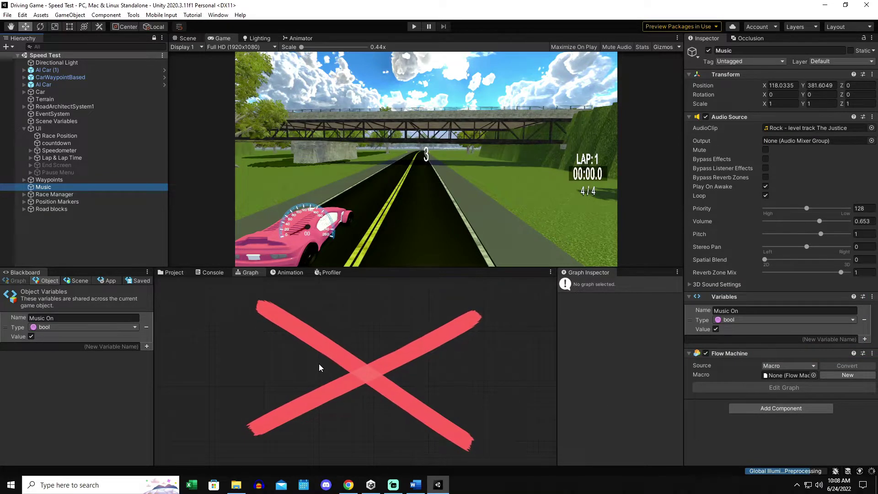
# - Activate the Pause Menu object and expand it to list Return to Race, Music On/Off and Exit to Garage
pyautogui.click(75, 172)
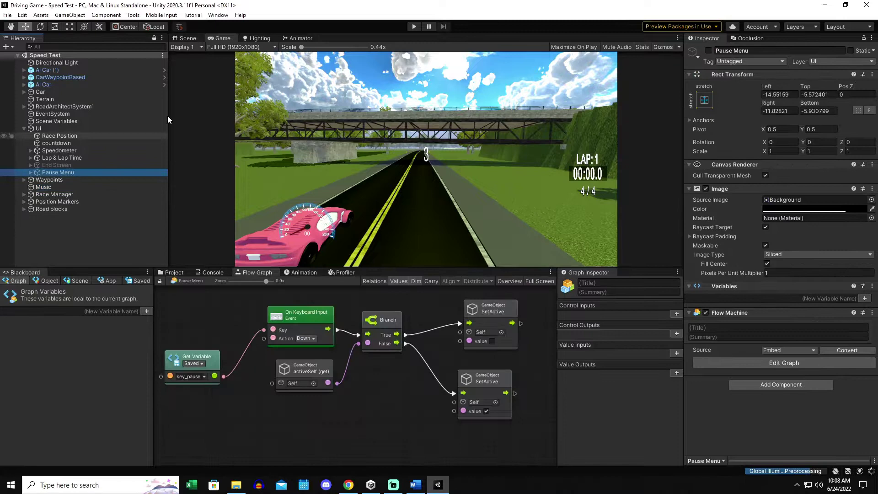
pyautogui.click(708, 50)
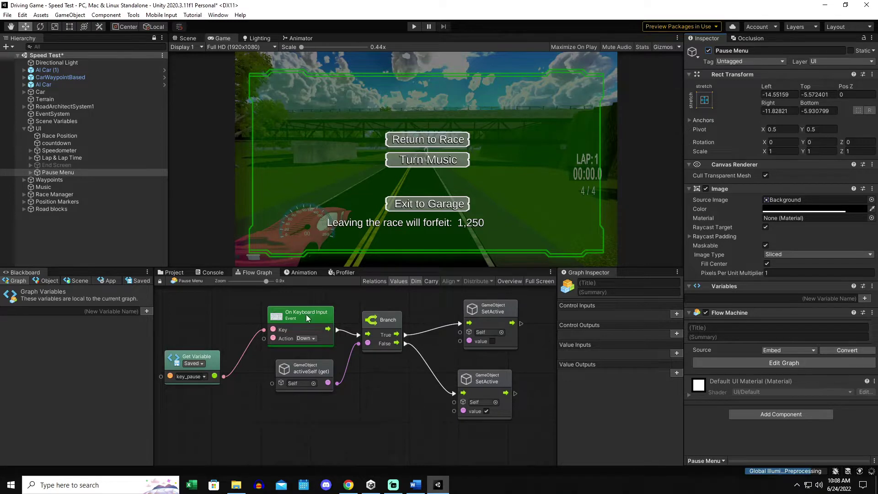
pyautogui.click(29, 172)
pyautogui.click(30, 173)
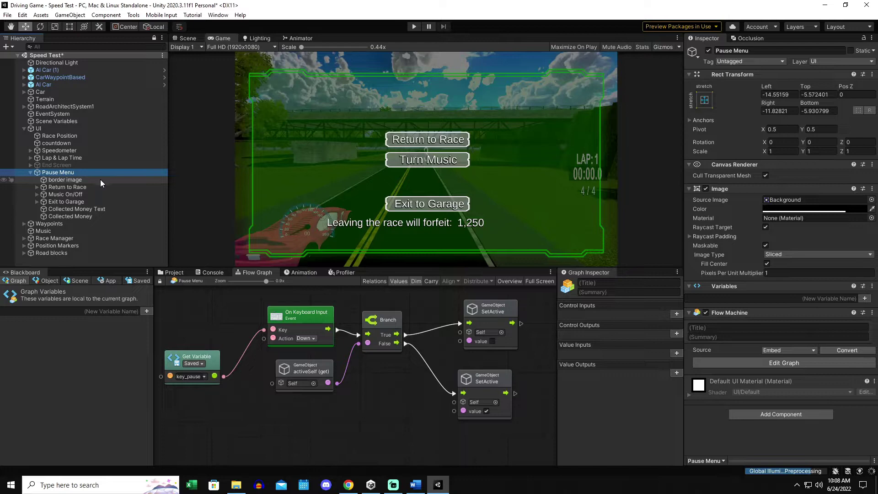
pyautogui.click(36, 194)
pyautogui.click(60, 195)
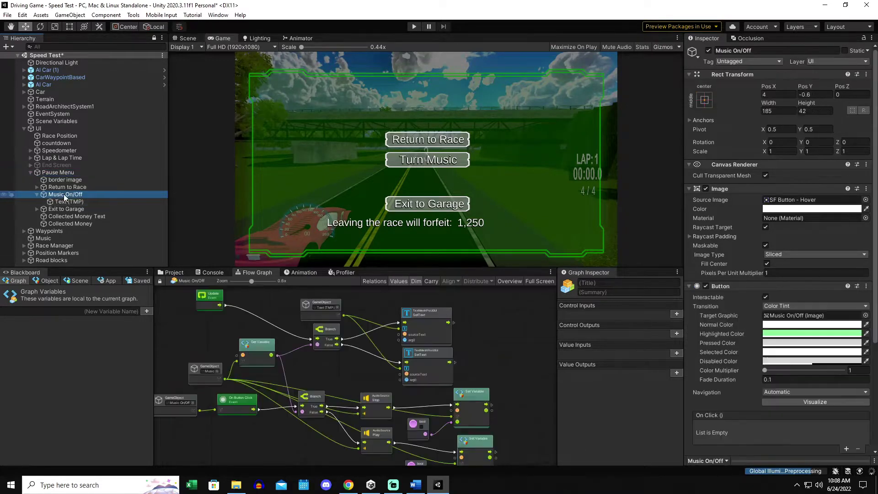
pyautogui.scroll(-2, 385, 409)
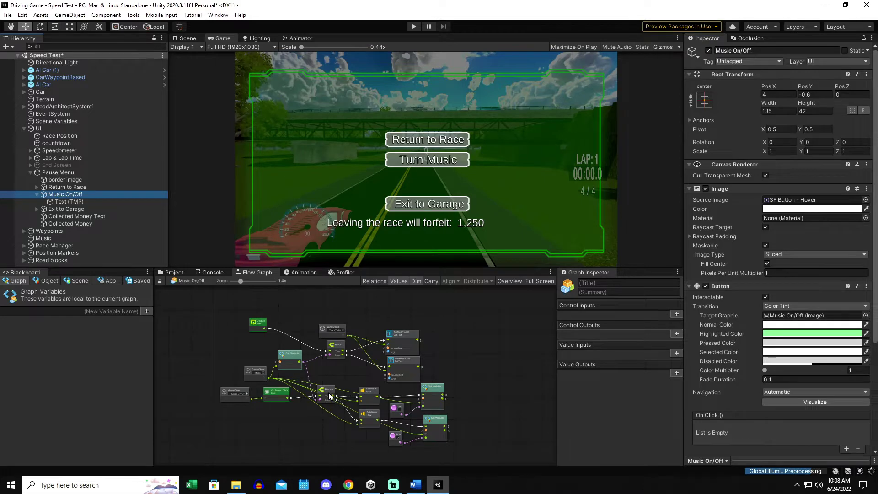
pyautogui.hotkey('shift', 'space')
pyautogui.scroll(6, 392, 255)
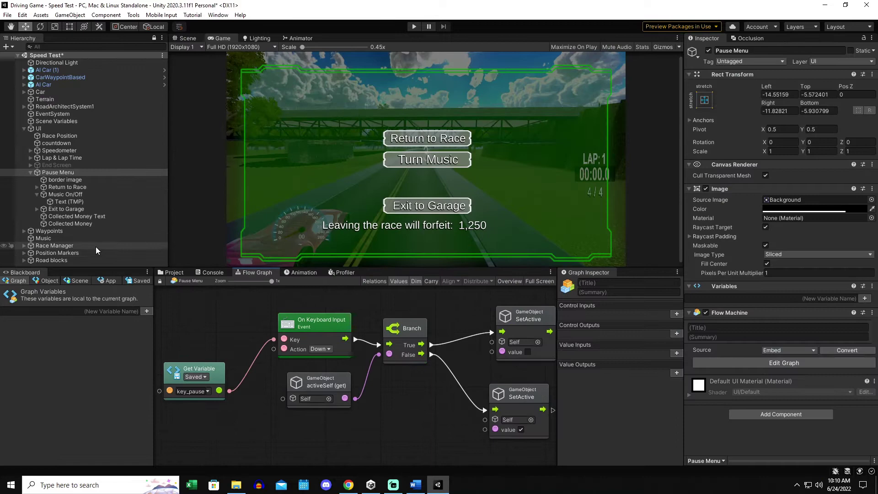
# - Maximize Race Manager's flow graph and pan to the Pause Menu group's music Pause and UnPause nodes
pyautogui.click(95, 247)
pyautogui.scroll(-2, 328, 358)
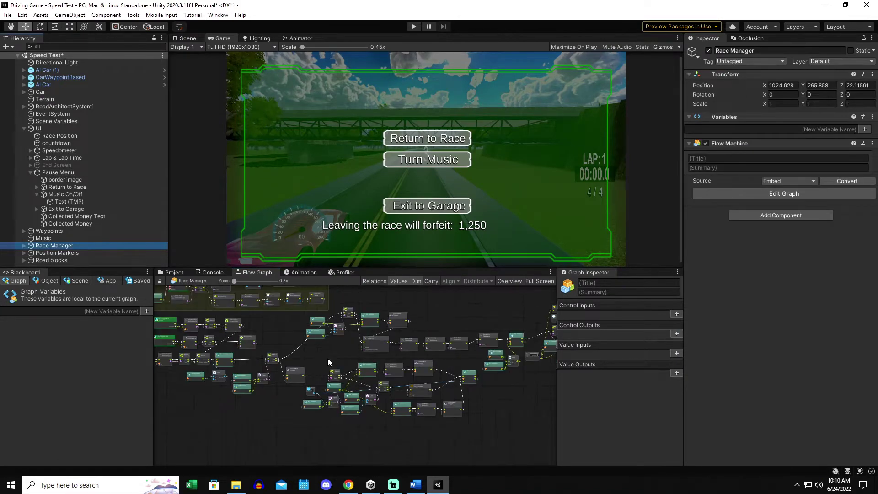
pyautogui.hotkey('shift', 'space')
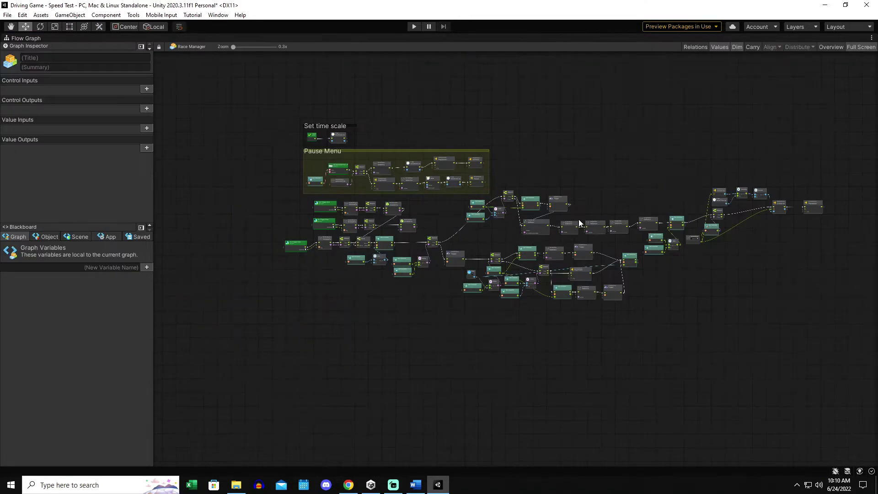
pyautogui.moveTo(626, 169); pyautogui.dragTo(636, 214, button='middle')
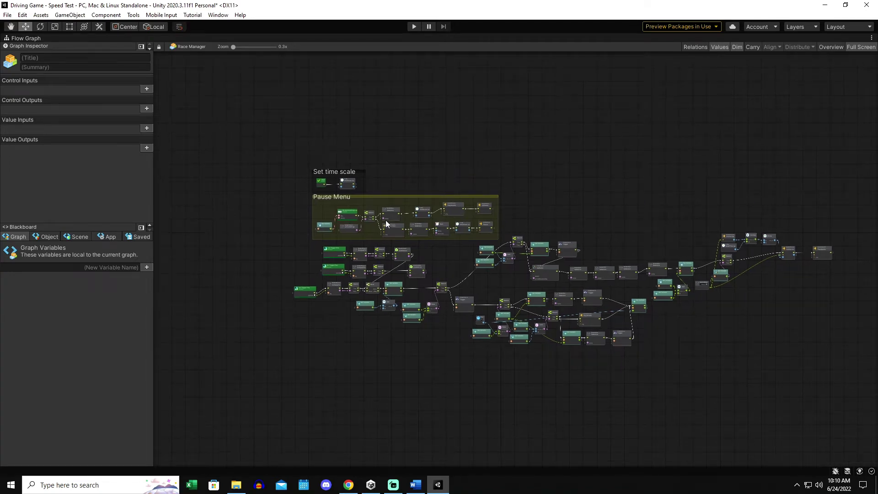
pyautogui.scroll(3, 385, 221)
pyautogui.scroll(3, 739, 183)
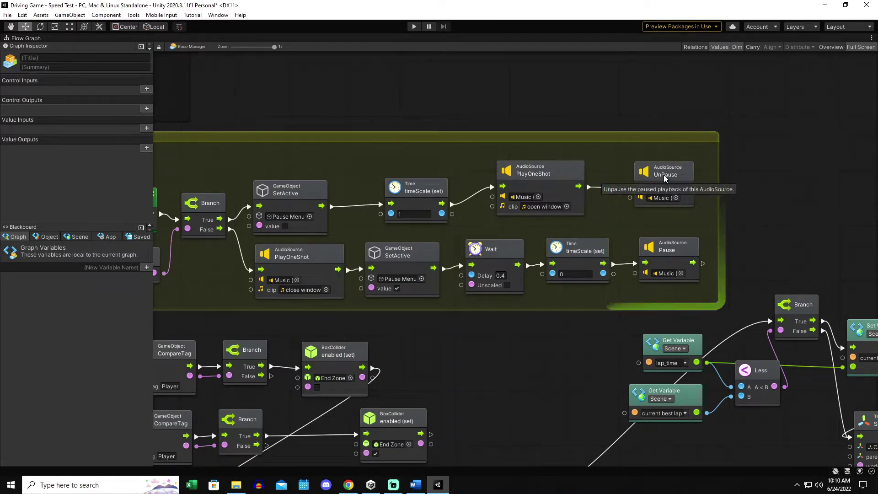
pyautogui.keyDown('alt'); pyautogui.moveTo(663, 175); pyautogui.dragTo(668, 151); pyautogui.keyUp('alt')
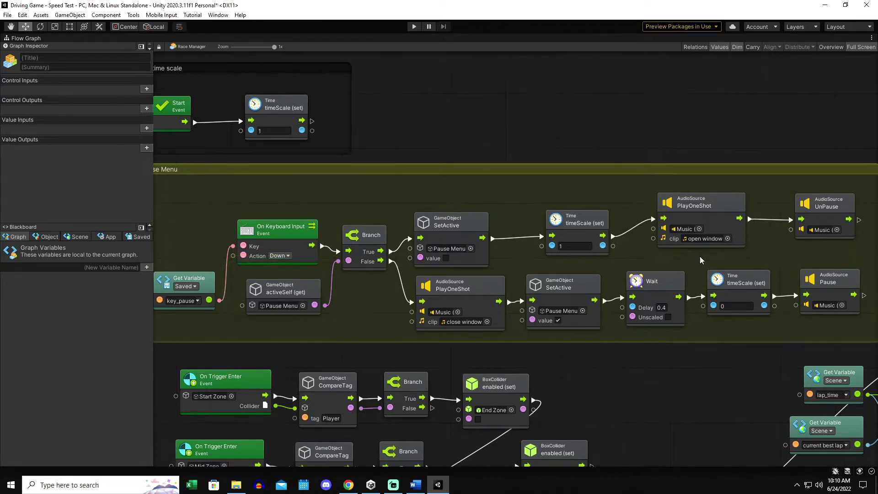
pyautogui.keyDown('alt'); pyautogui.moveTo(702, 265); pyautogui.dragTo(663, 265); pyautogui.keyUp('alt')
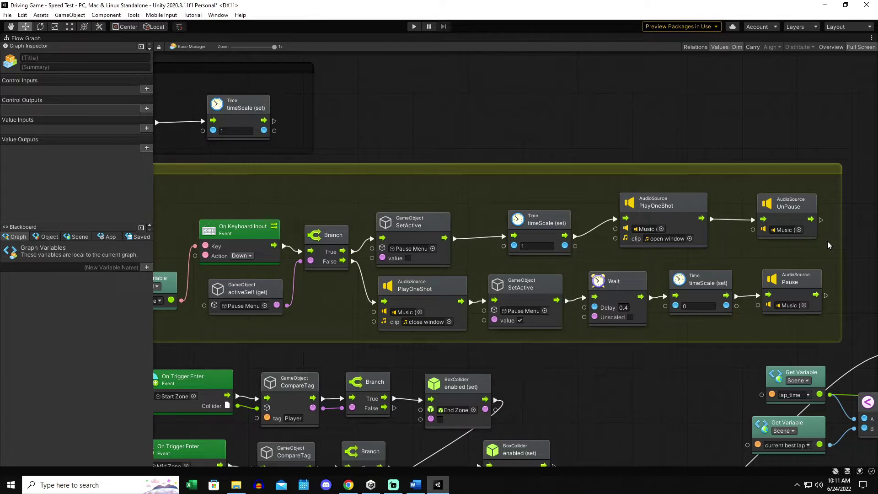
# - Deactivate the Pause Menu object so it starts hidden
pyautogui.hotkey('shift', 'space')
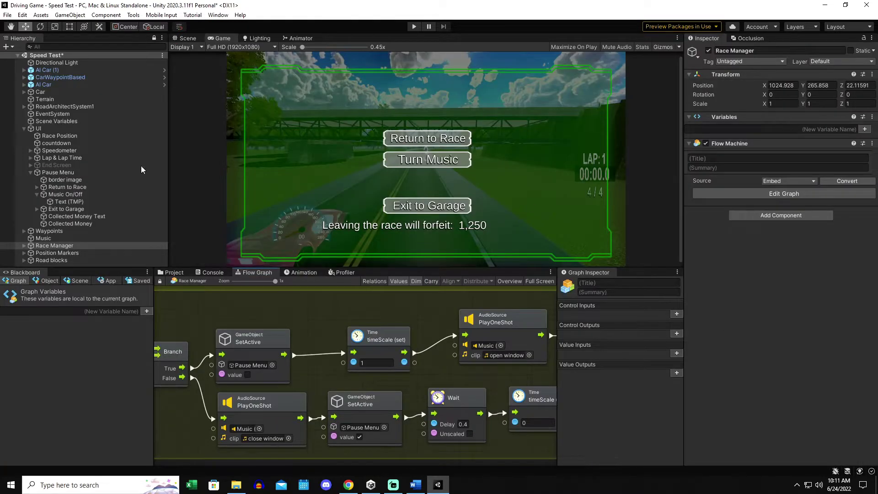
pyautogui.click(59, 173)
pyautogui.click(708, 51)
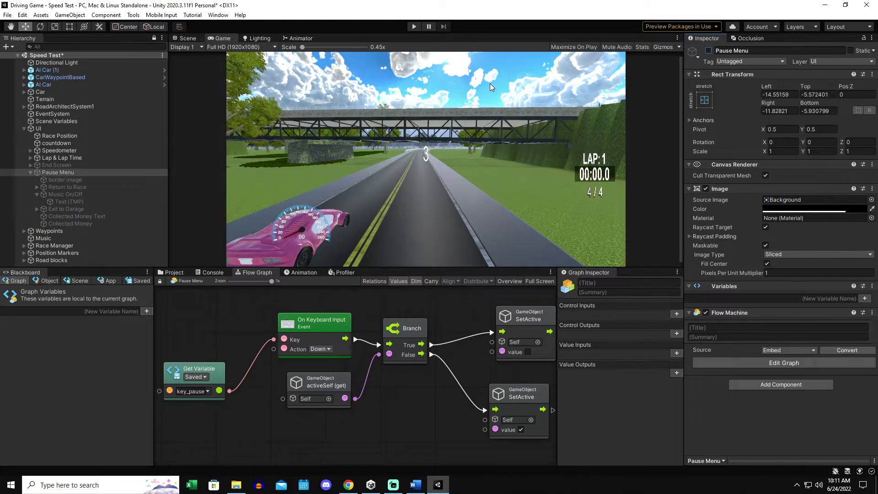
# - Play the race in a maximized Game view, pausing with Escape to toggle Music Off/On
pyautogui.hotkey('shift', 'space')
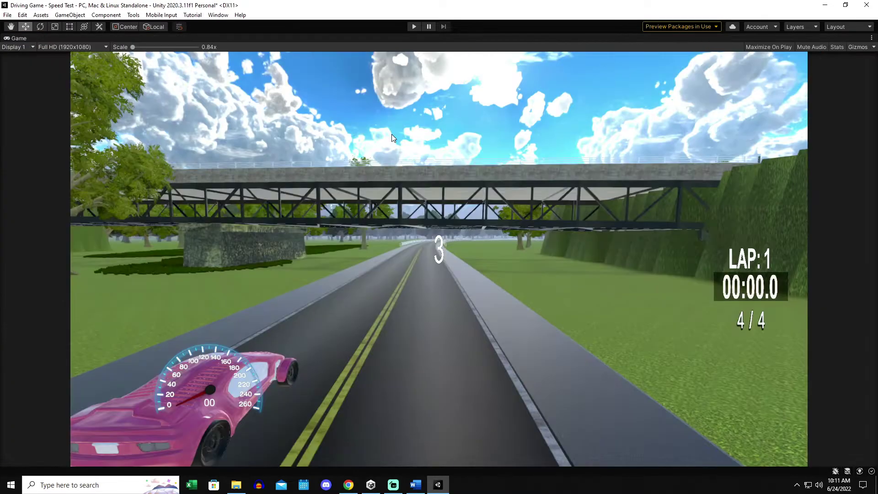
pyautogui.click(414, 26)
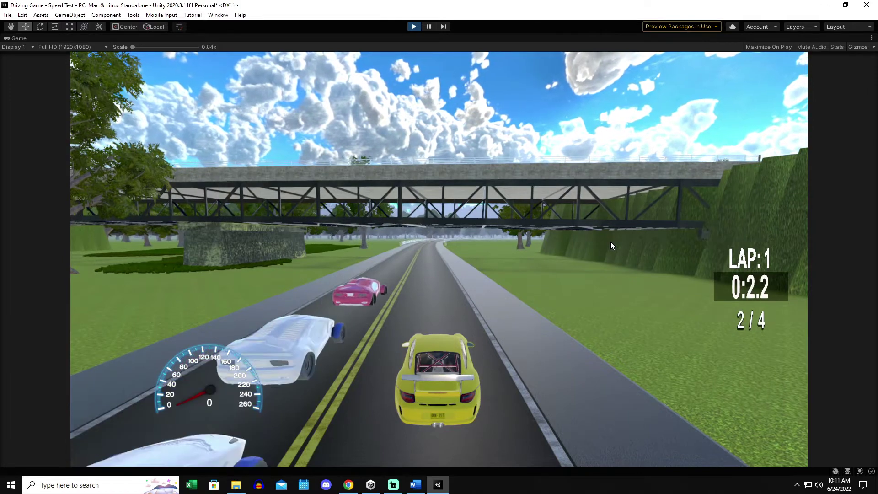
pyautogui.press('Escape')
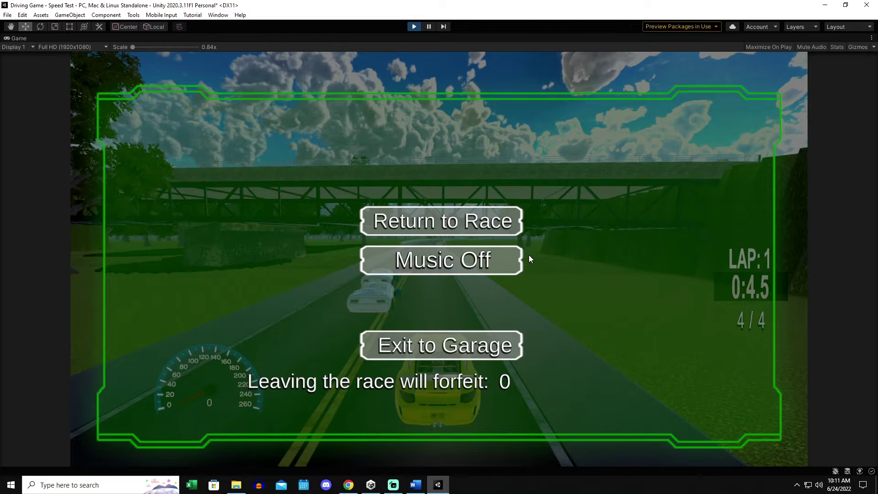
pyautogui.click(487, 262)
pyautogui.press('Escape')
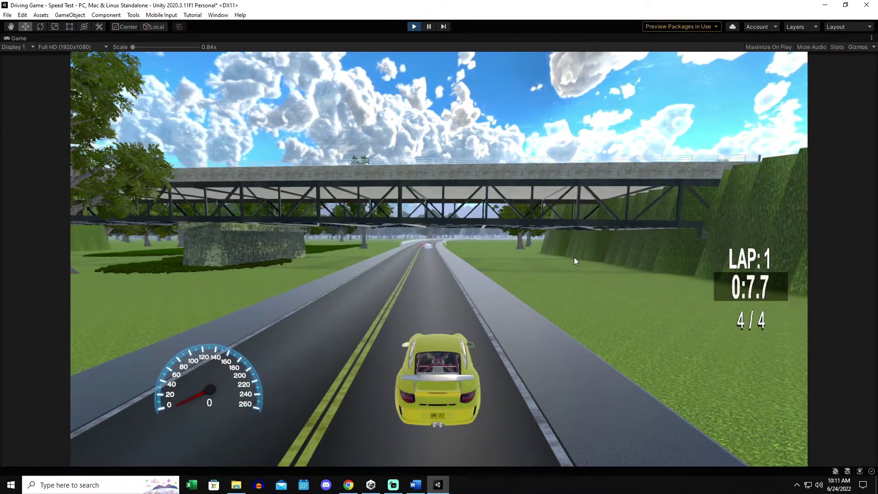
pyautogui.press('Escape')
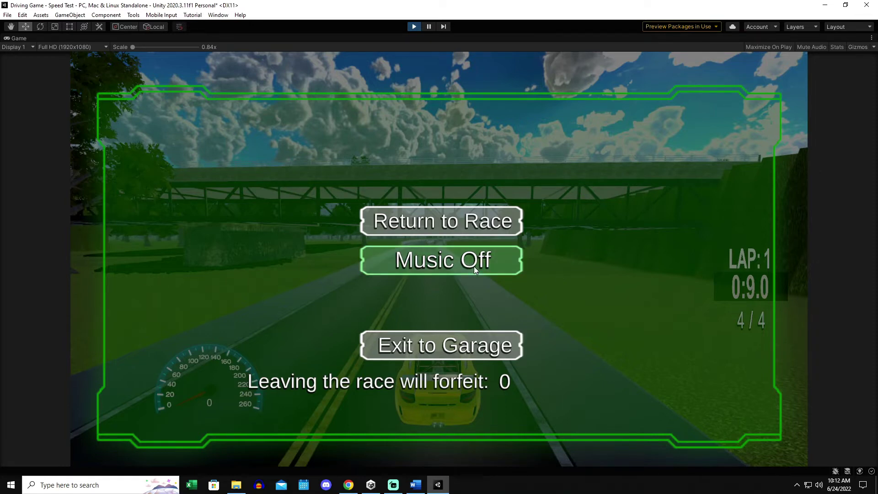
pyautogui.press('Escape')
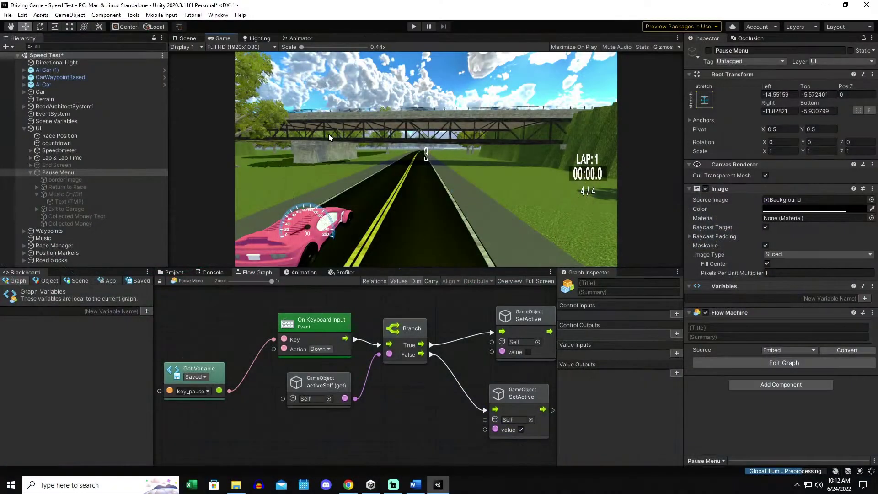
# - Collapse the Pause Menu and view the saved variable values on the blackboard
pyautogui.click(30, 172)
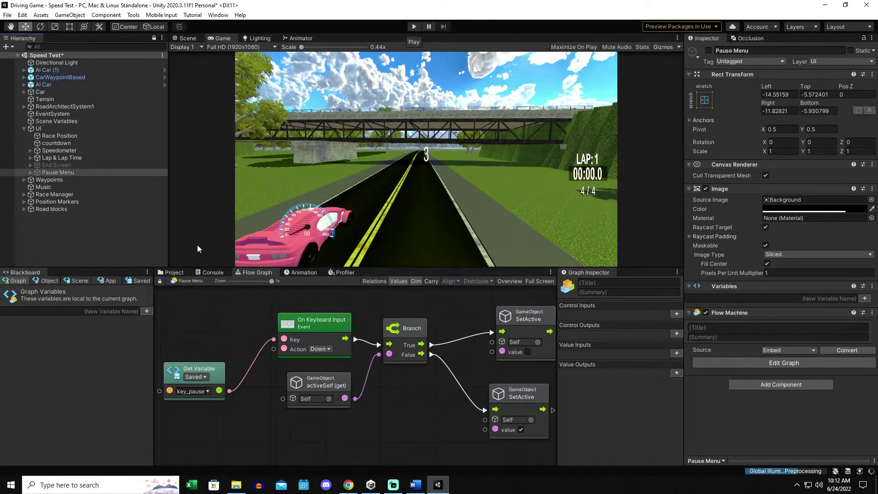
pyautogui.click(139, 280)
pyautogui.click(115, 324)
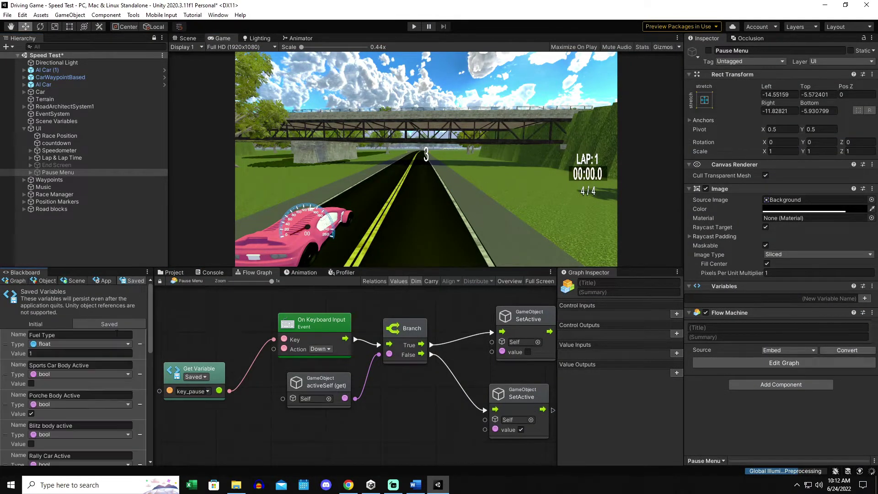
pyautogui.scroll(-2, 94, 392)
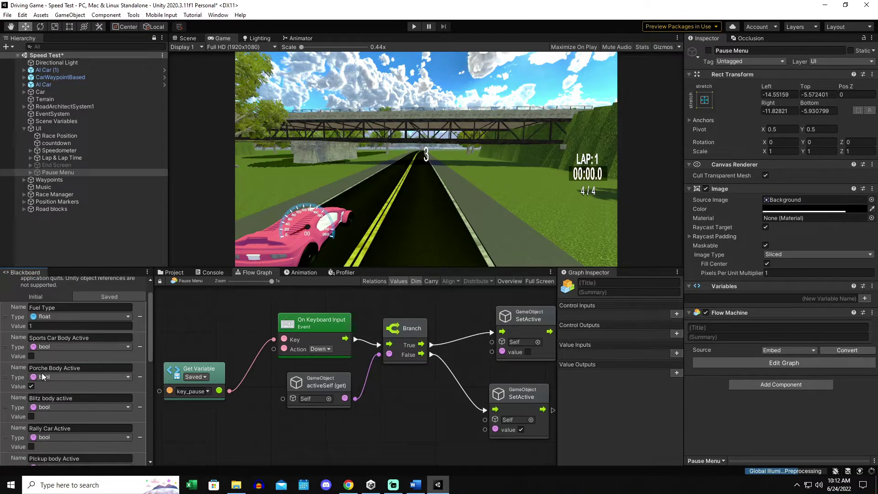
# - Restart the race, watch it in the Scene and Game views, ending on the Scene view
pyautogui.click(413, 27)
pyautogui.click(189, 39)
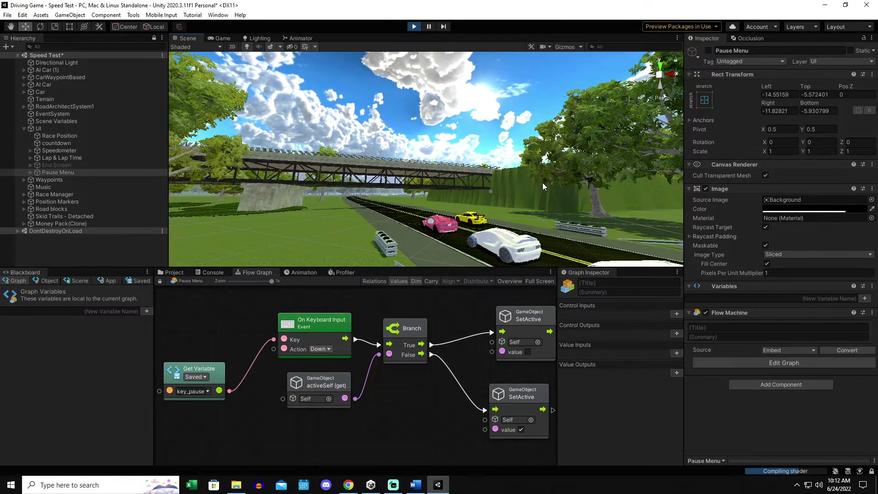
pyautogui.moveTo(557, 190); pyautogui.dragTo(525, 231, button='right')
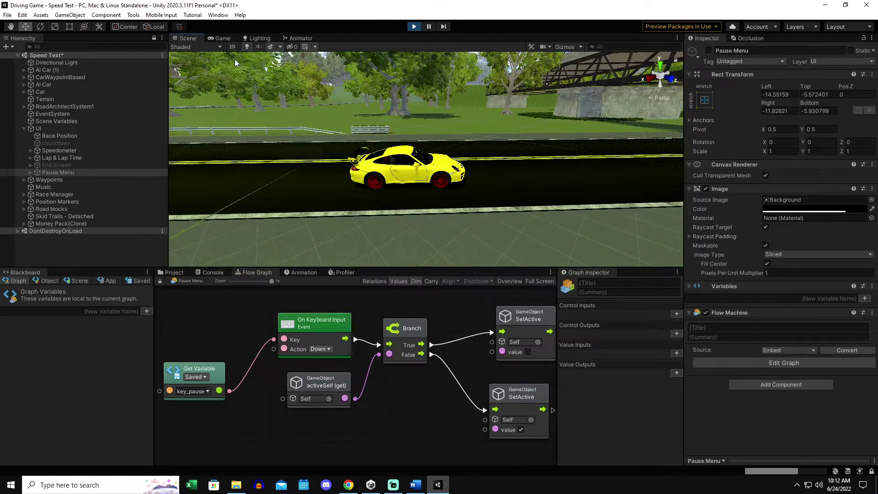
pyautogui.click(222, 39)
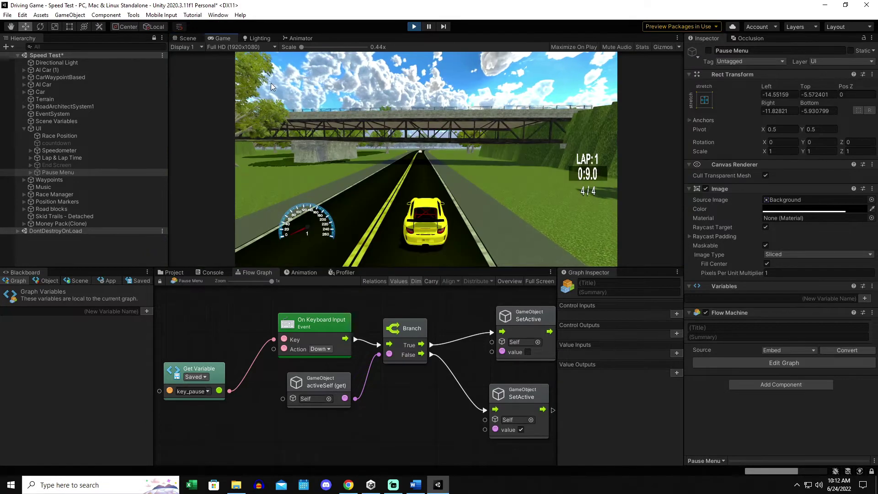
pyautogui.click(190, 38)
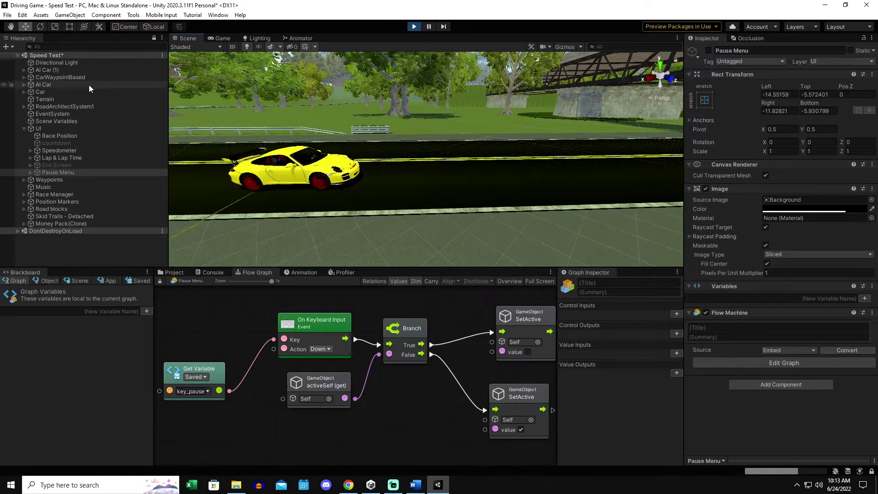
# - Select Car and drag the yellow car along the track with the move gizmo
pyautogui.click(77, 92)
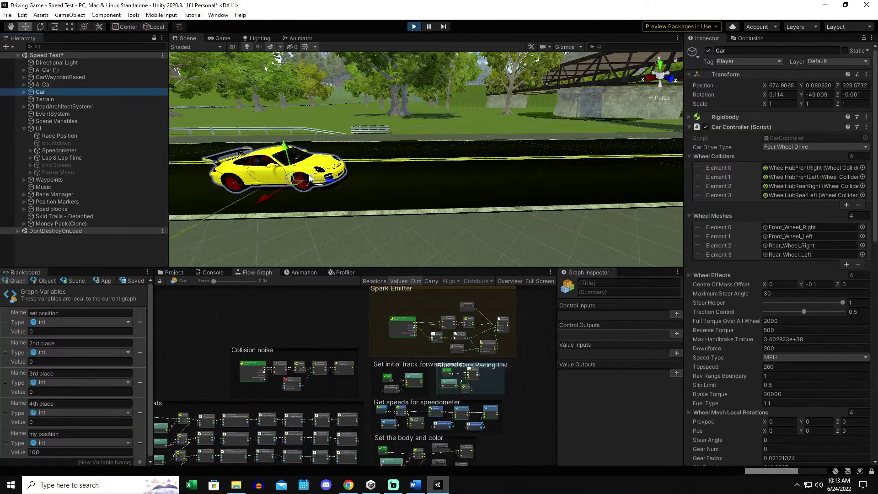
pyautogui.moveTo(322, 181); pyautogui.dragTo(493, 181)
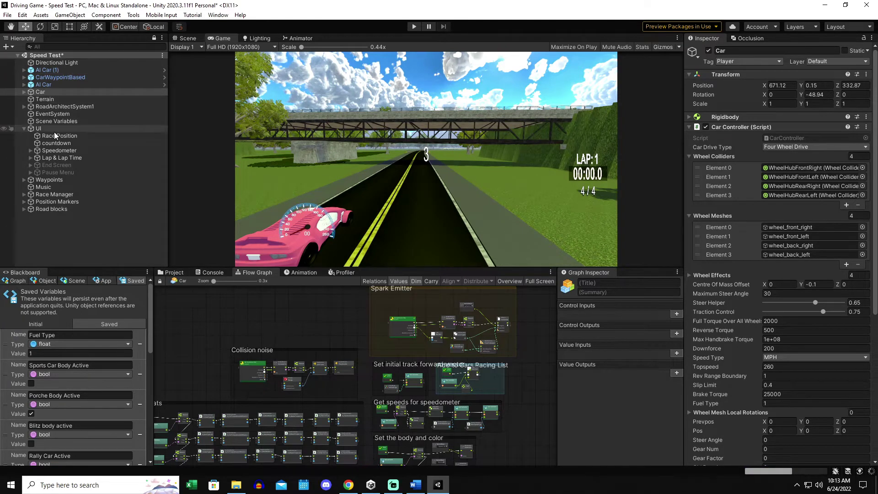
# - Maximize the Camera's flow graph and tidy the SetFloat and skybox (get) node positions
pyautogui.click(23, 91)
pyautogui.click(65, 180)
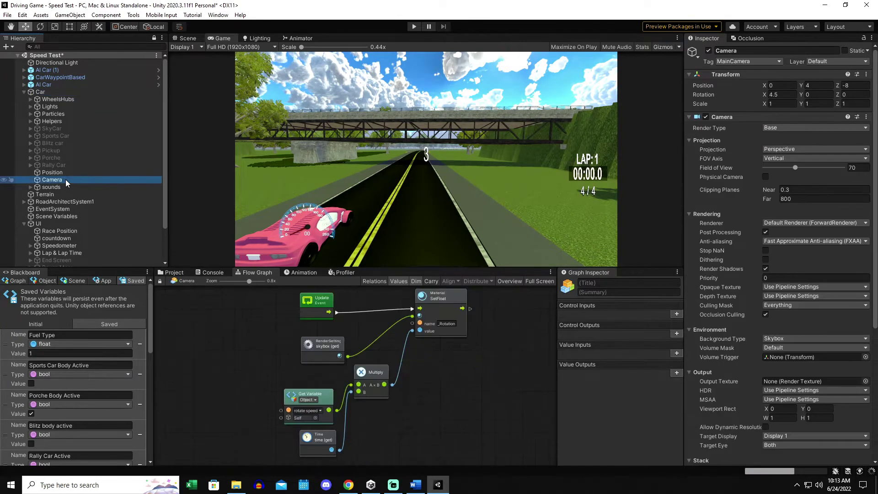
pyautogui.scroll(-1, 412, 343)
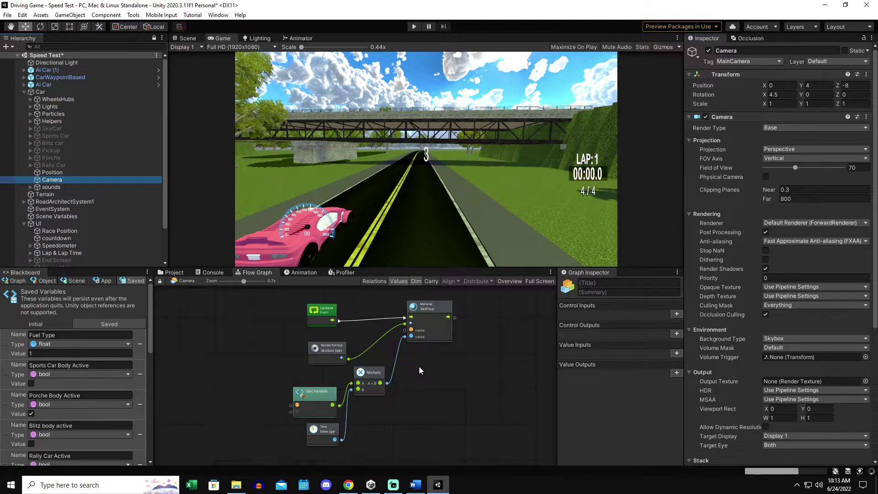
pyautogui.hotkey('shift', 'space')
pyautogui.scroll(3, 528, 235)
pyautogui.moveTo(648, 165); pyautogui.dragTo(648, 174)
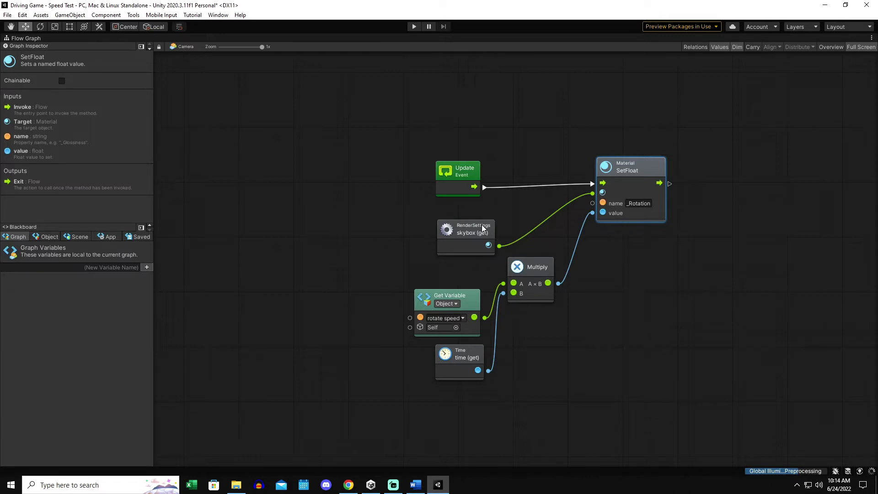
pyautogui.moveTo(482, 228); pyautogui.dragTo(479, 217)
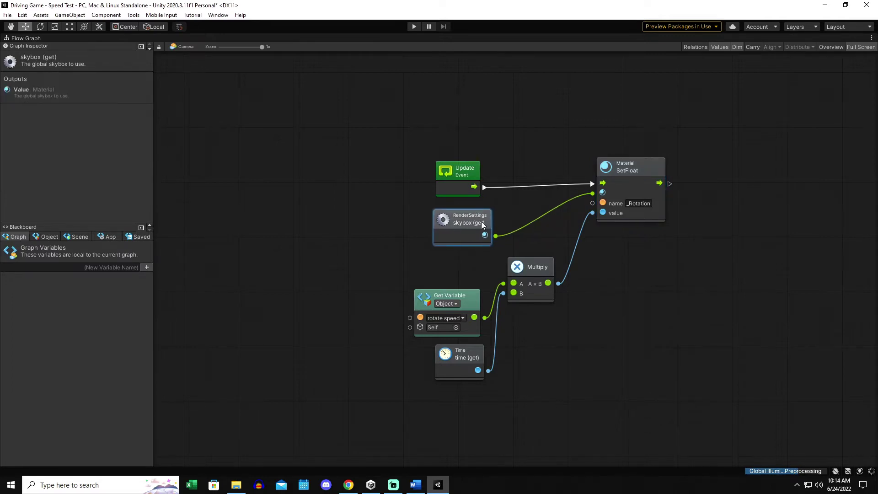
# - Add a RenderSettings.skybox (get) node, delete it as a duplicate, and raise the Get Variable node
pyautogui.rightClick(330, 204)
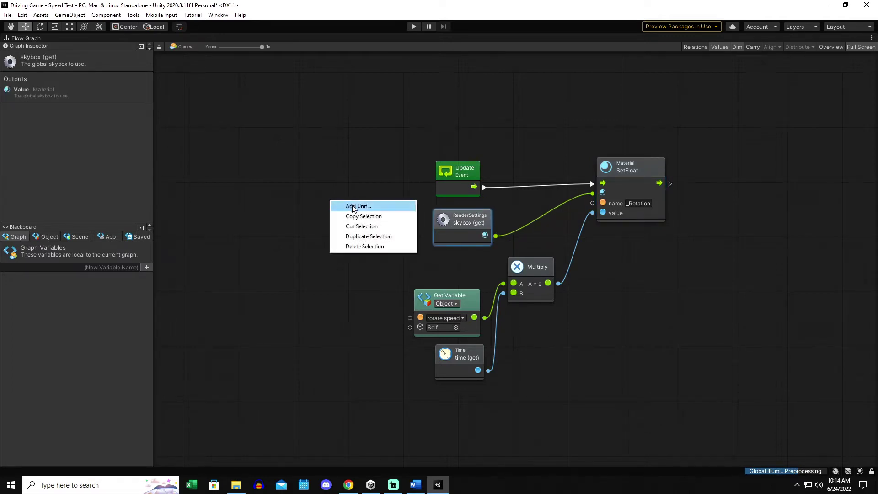
pyautogui.click(352, 206)
pyautogui.write('re')
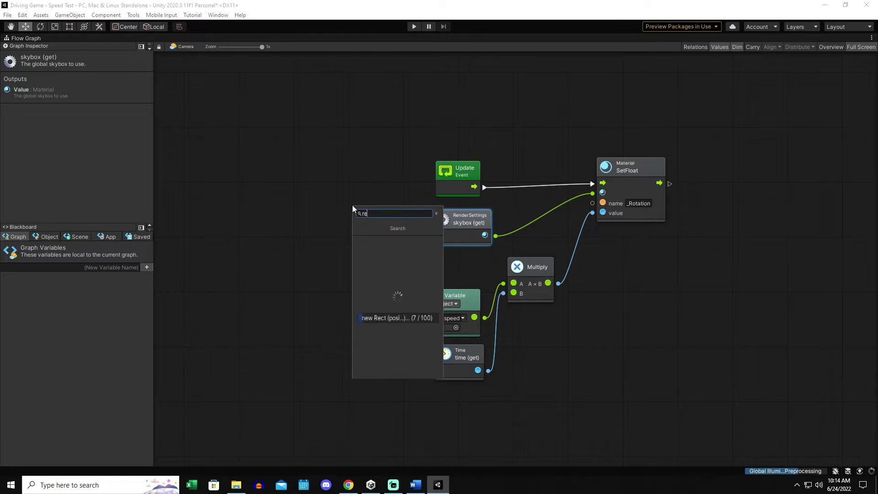
pyautogui.write('ndersettings')
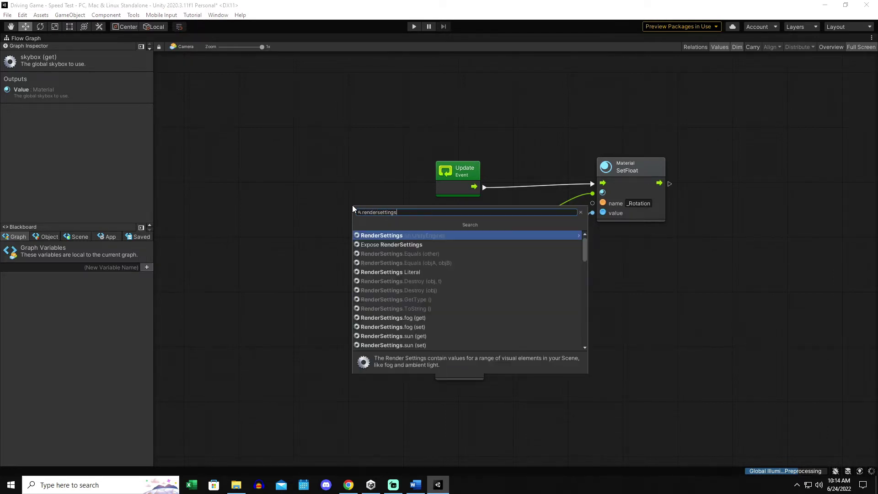
pyautogui.click(576, 235)
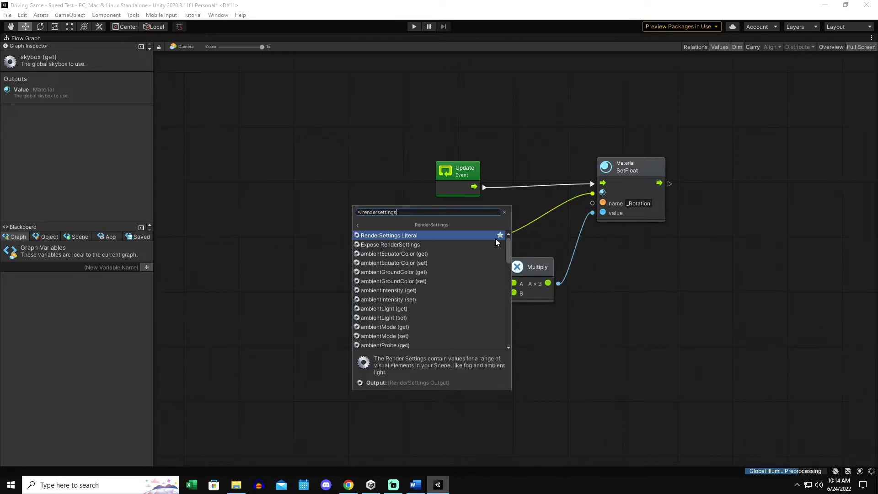
pyautogui.write('.sky')
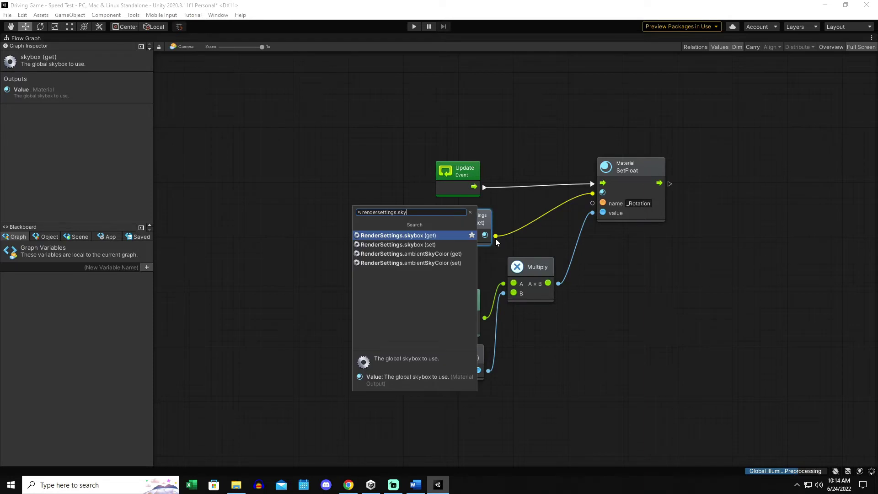
pyautogui.click(411, 235)
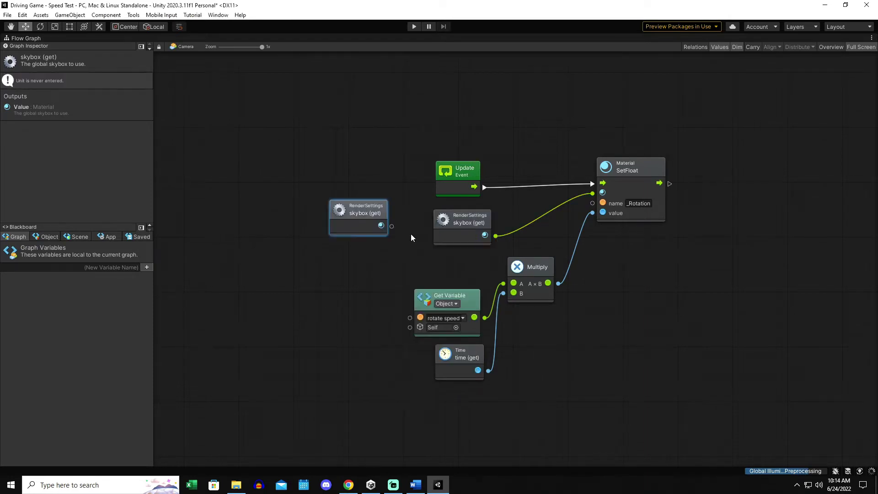
pyautogui.moveTo(364, 206); pyautogui.dragTo(389, 220)
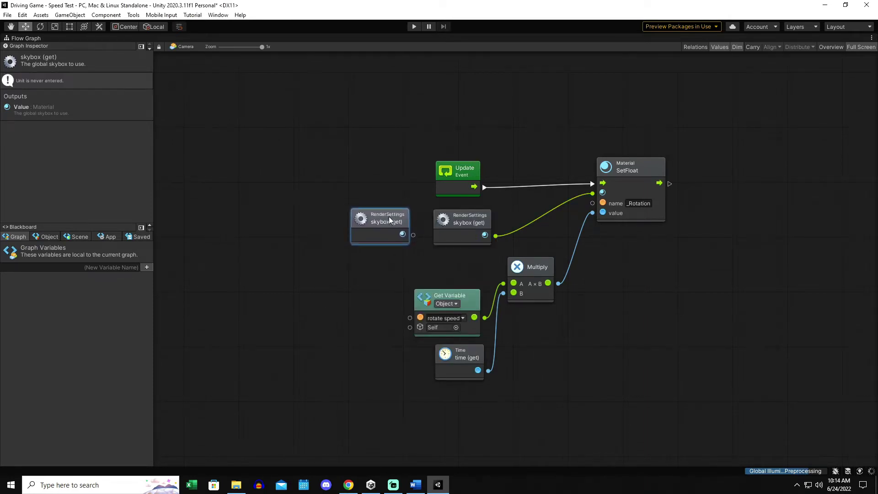
pyautogui.press('Delete')
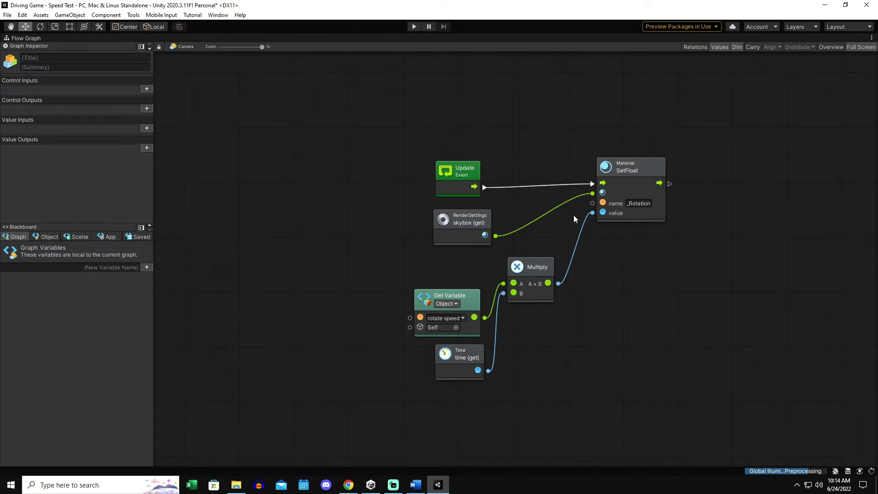
pyautogui.moveTo(474, 301); pyautogui.dragTo(473, 291)
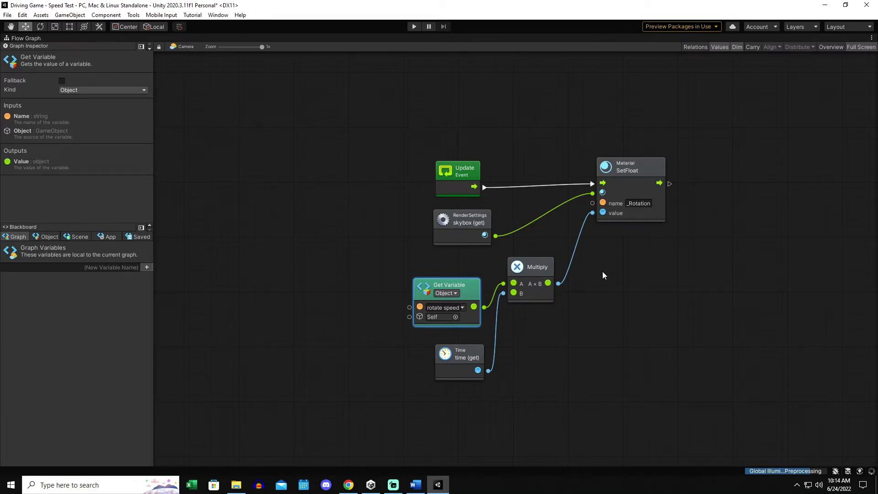
# - Run the race and change the Camera's rotate speed from 0.5 to 0.1, then to 2
pyautogui.hotkey('shift', 'space')
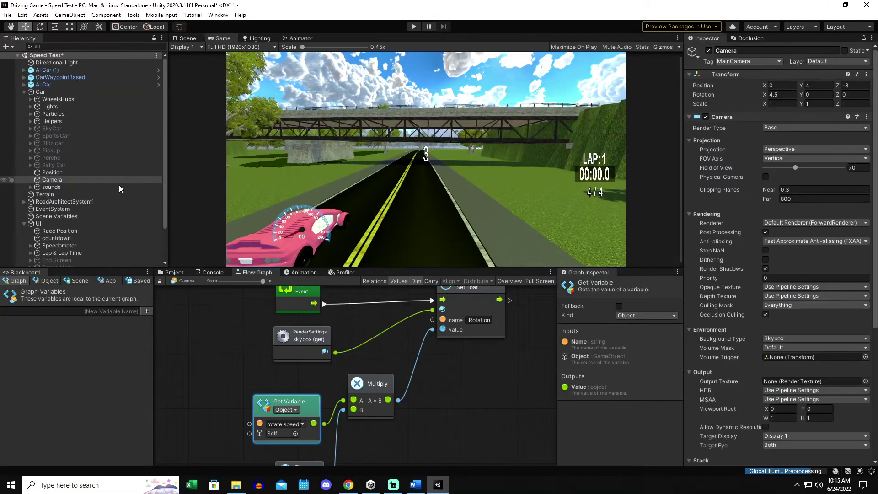
pyautogui.scroll(-10, 763, 270)
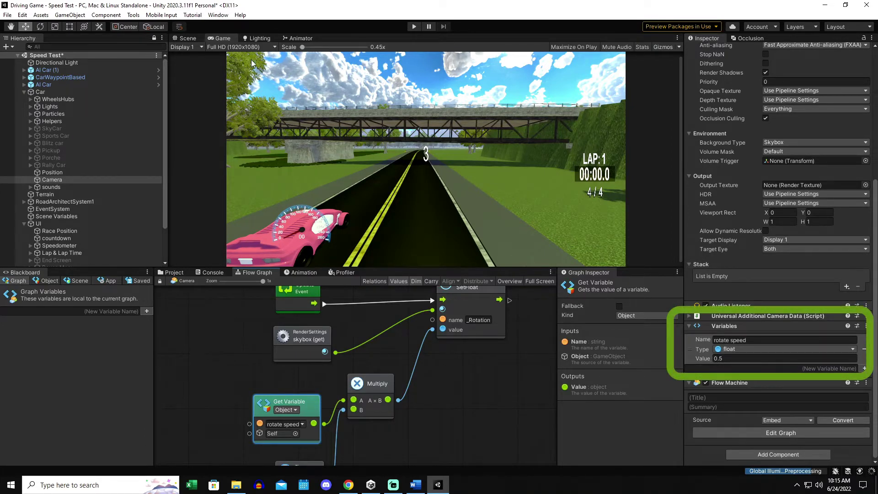
pyautogui.click(413, 26)
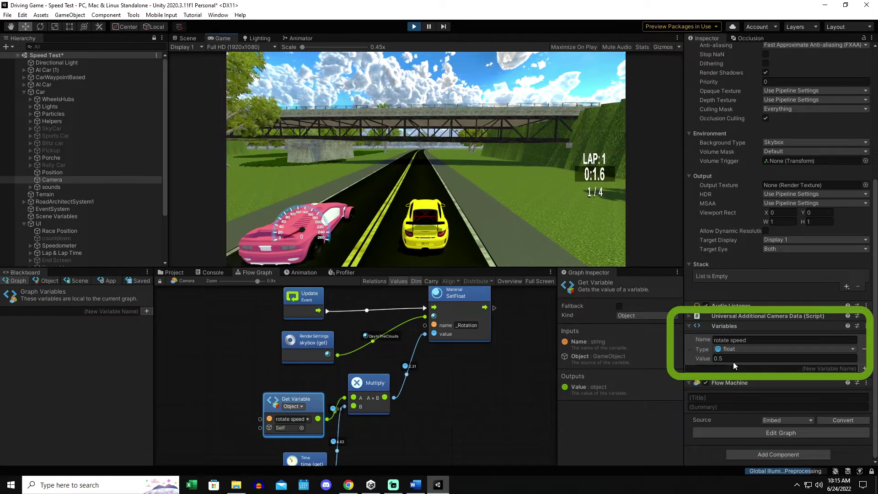
pyautogui.click(734, 359)
pyautogui.write('0.1')
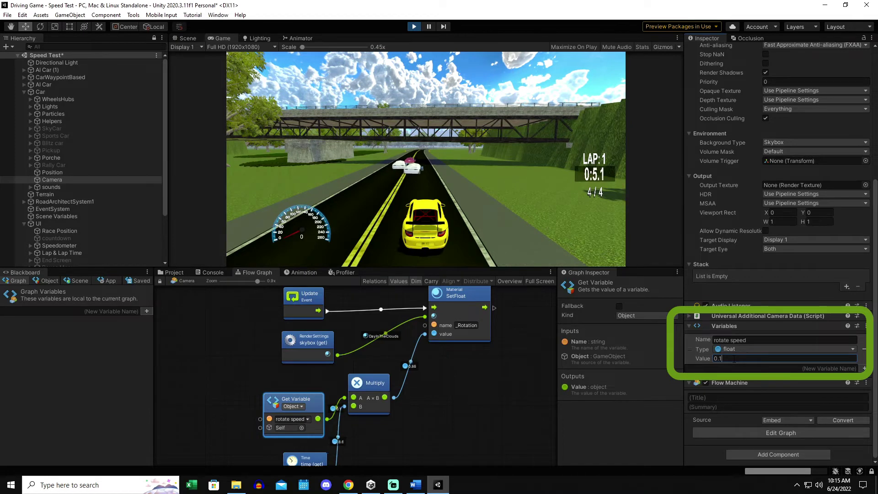
pyautogui.press('BackSpace')
pyautogui.press('BackSpace')
pyautogui.press('BackSpace')
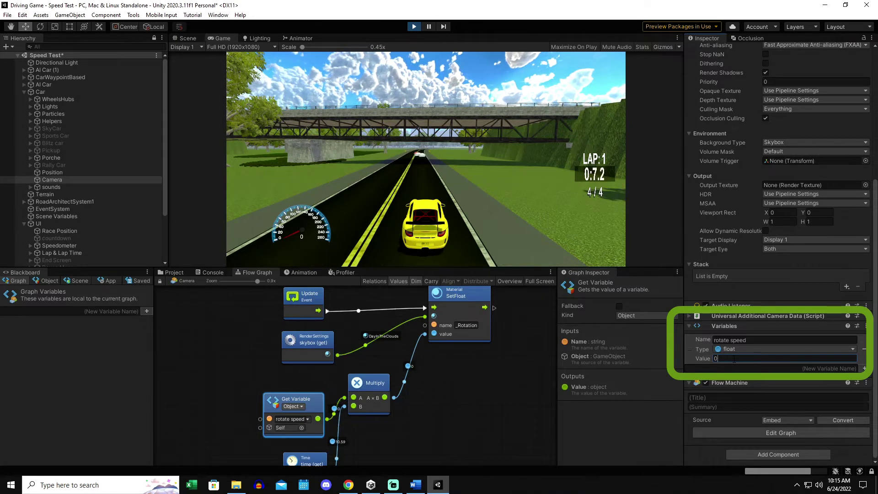
pyautogui.write('2')
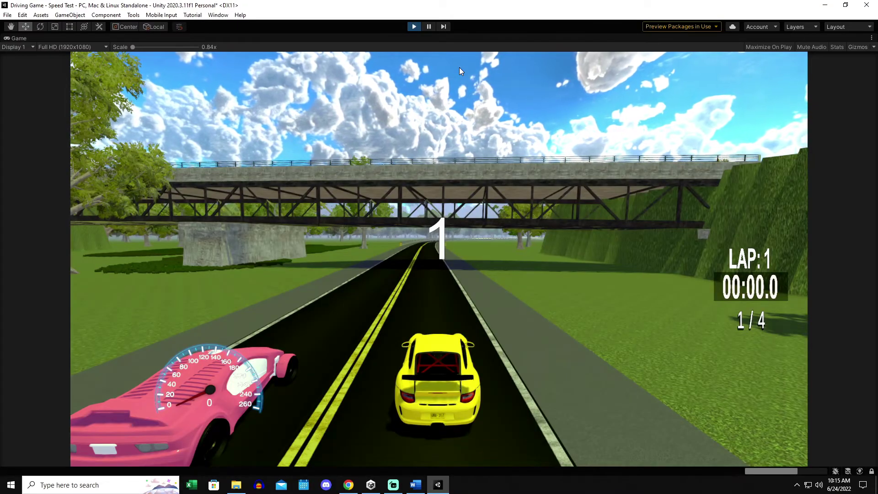
# - Drive the yellow car under the bridge and around the curving road through lap 2
pyautogui.press('w')
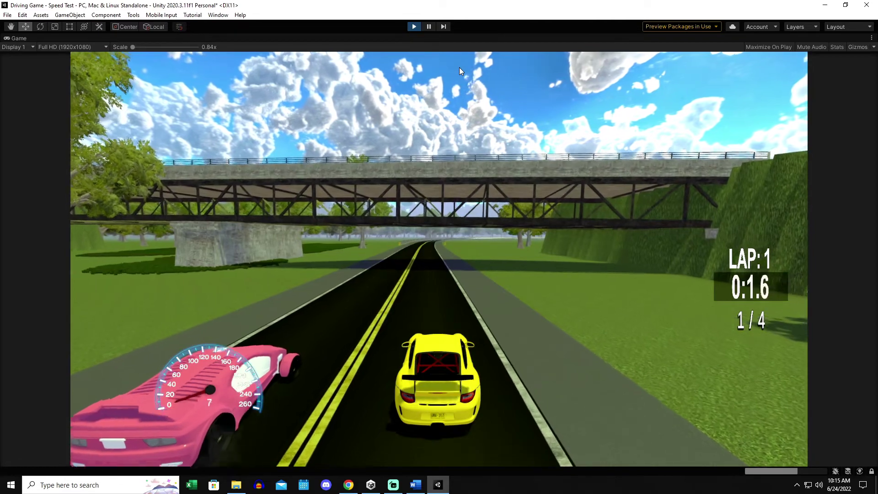
pyautogui.press('w')
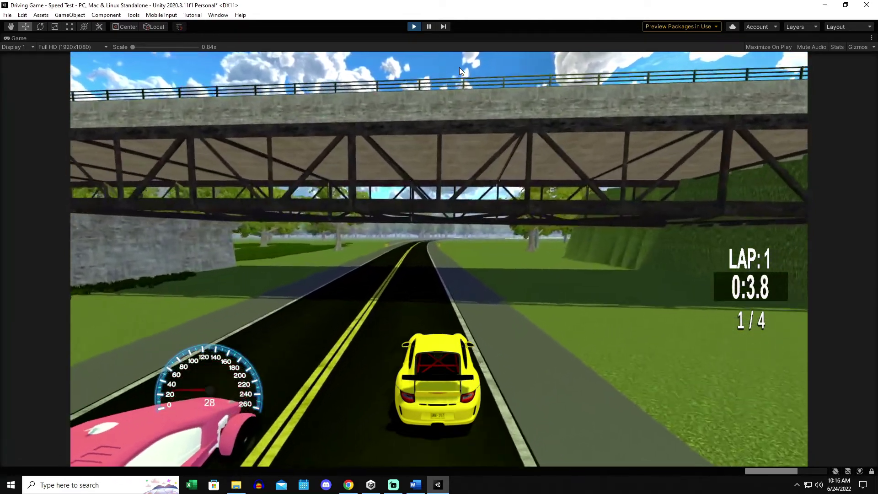
pyautogui.press('w')
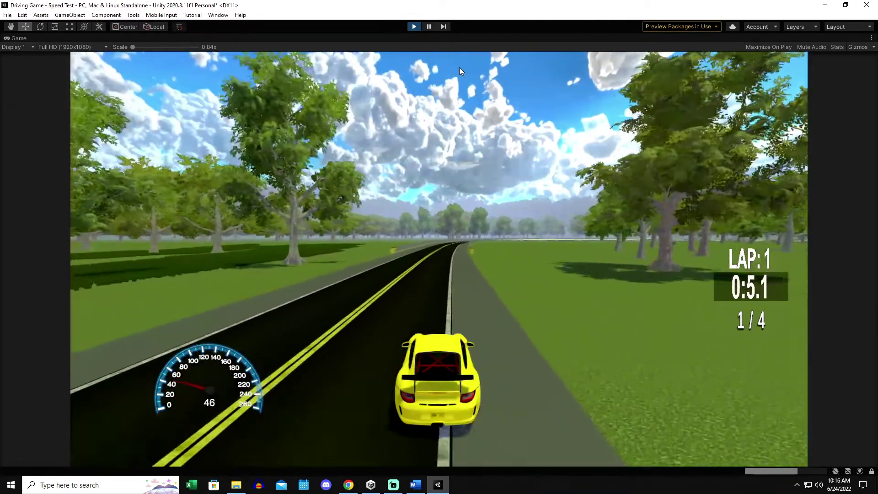
pyautogui.press('w')
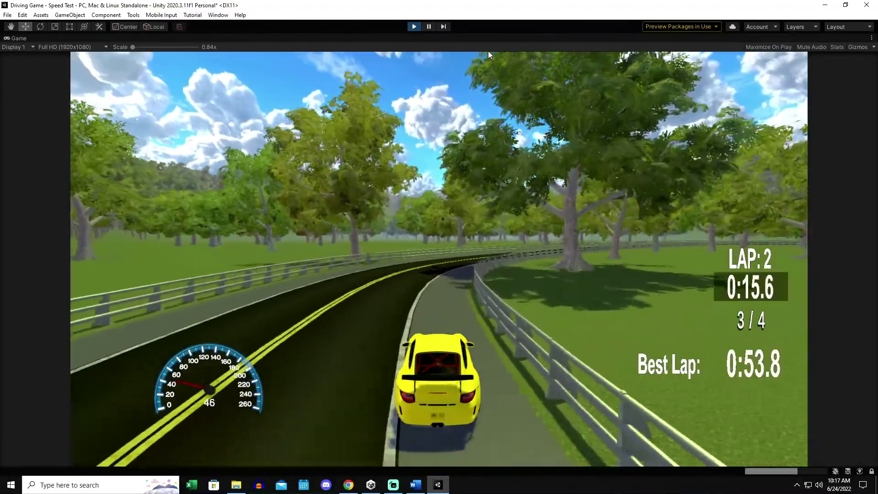
pyautogui.press('w')
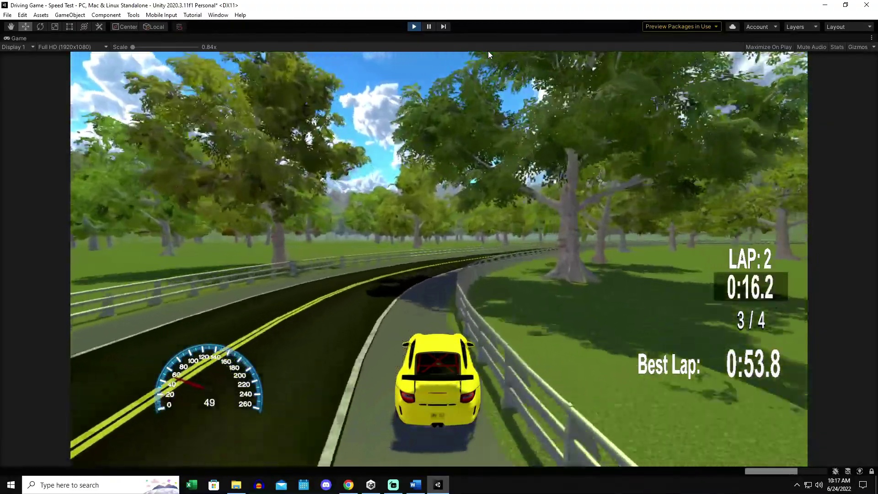
pyautogui.press('d')
pyautogui.press('a')
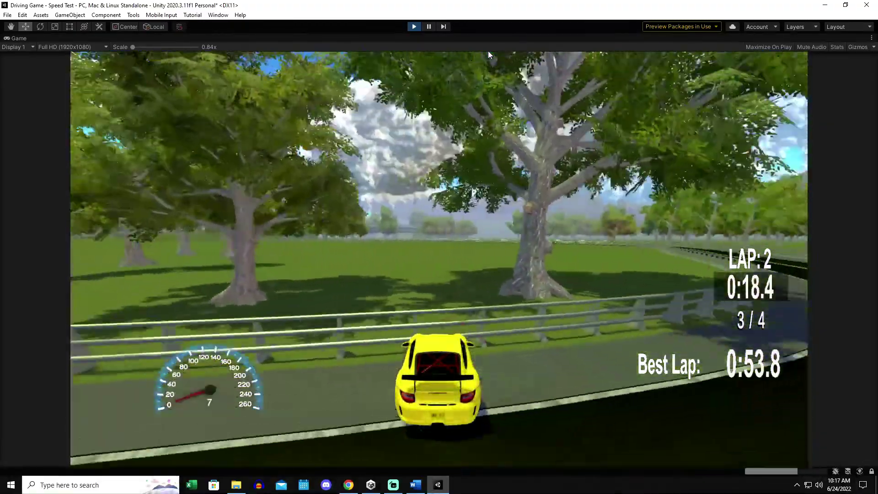
pyautogui.press('w')
pyautogui.press('a')
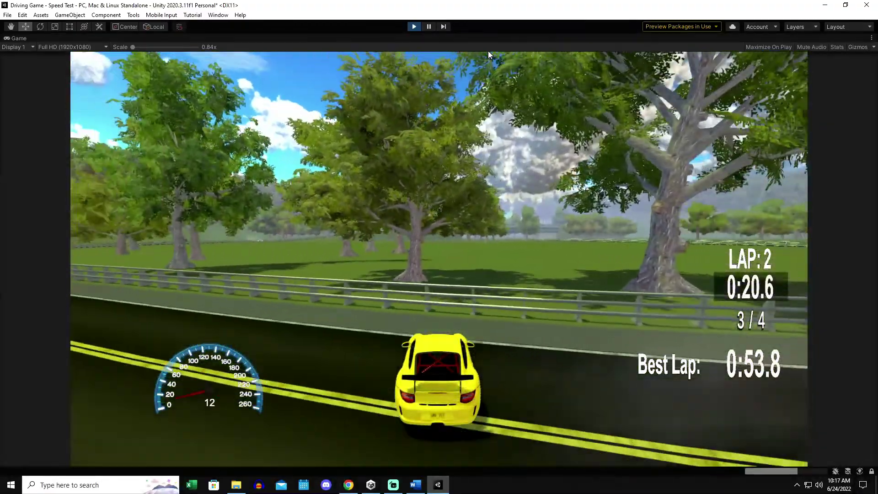
pyautogui.press('w')
pyautogui.press('a')
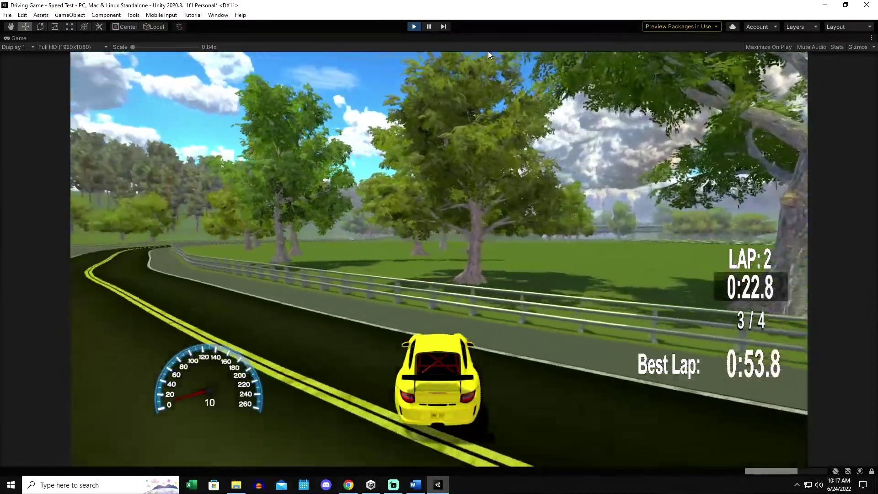
pyautogui.press('w')
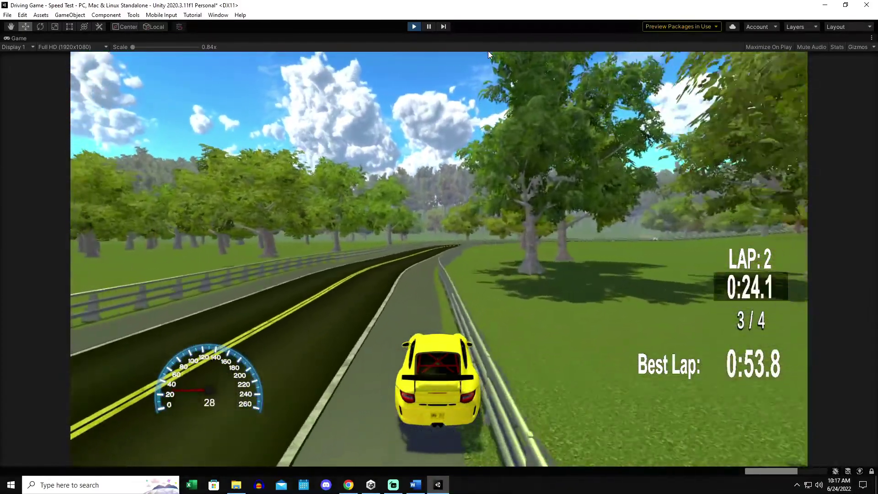
pyautogui.press('w')
pyautogui.press('d')
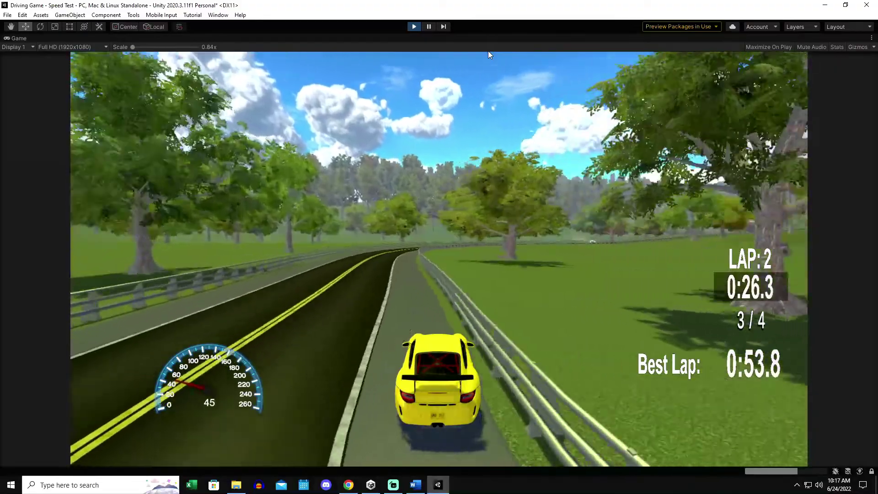
pyautogui.press('w')
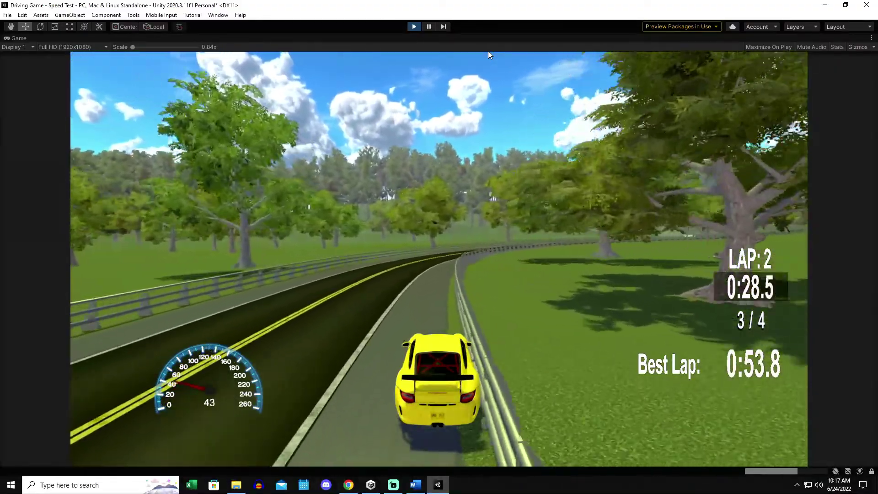
pyautogui.press('w')
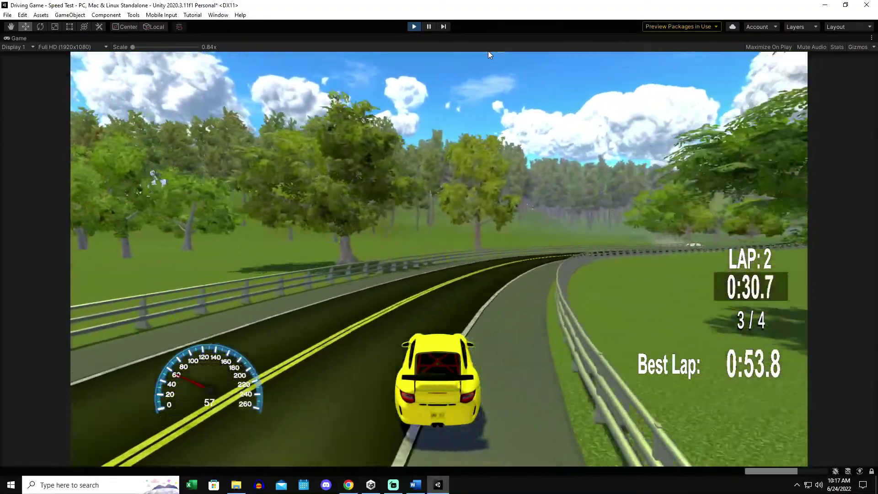
# - Drive lap 3 through the curve onto the bridge straight and across the finish line
pyautogui.press('w')
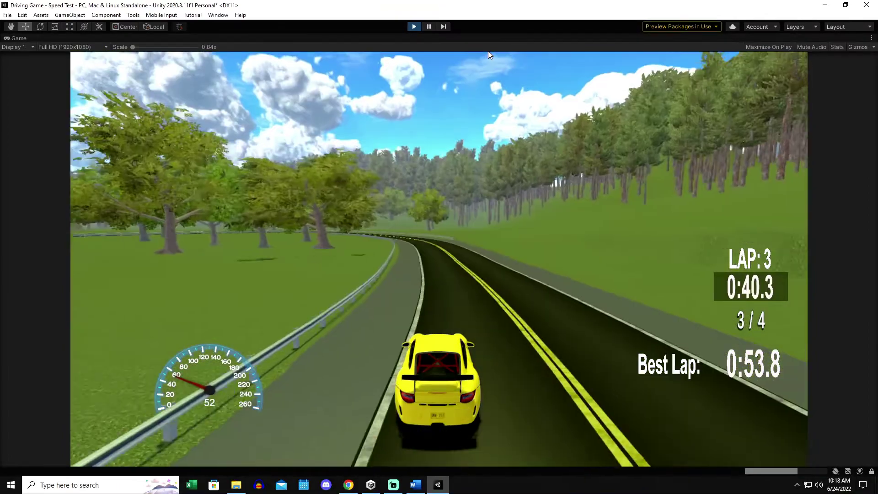
pyautogui.press('w')
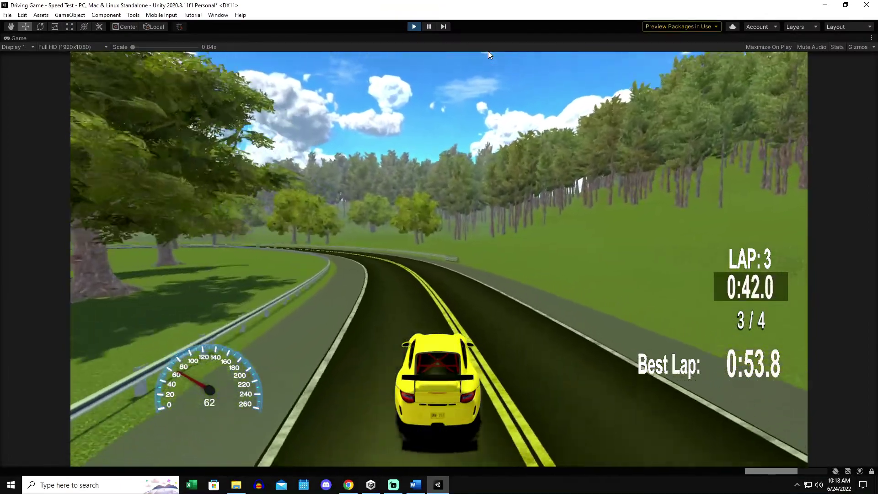
pyautogui.press('a')
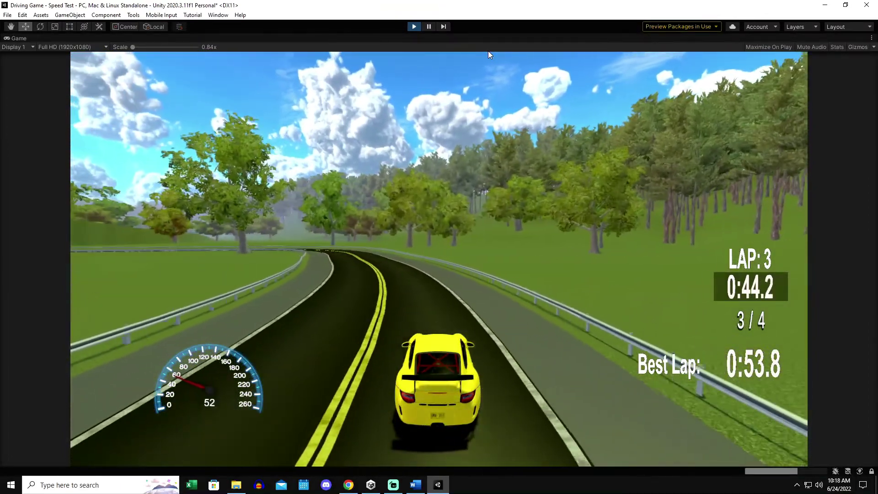
pyautogui.press('d')
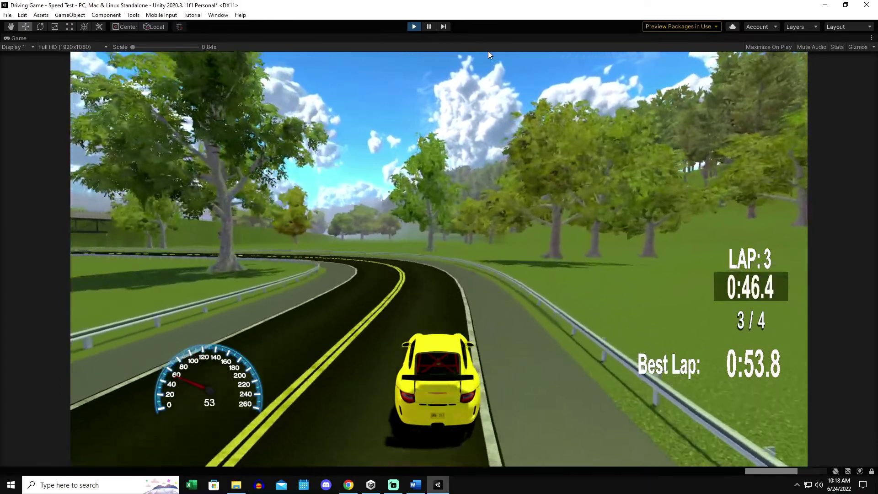
pyautogui.press('d')
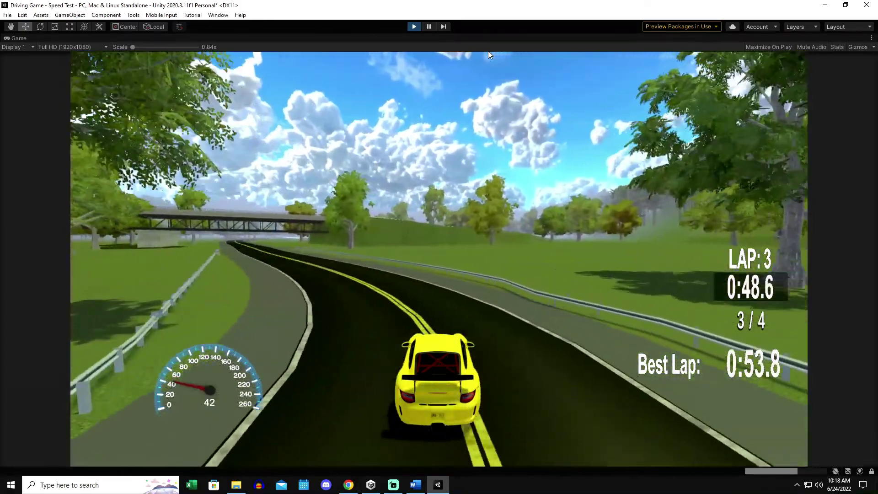
pyautogui.press('a')
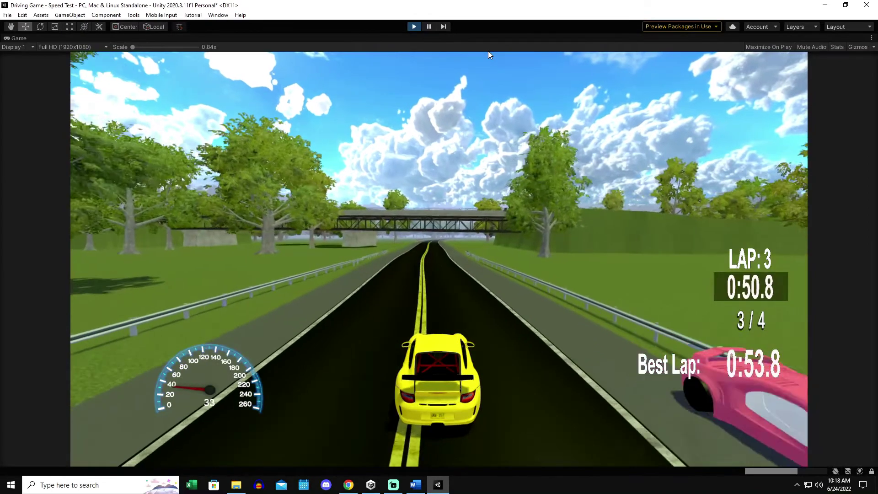
pyautogui.press('w')
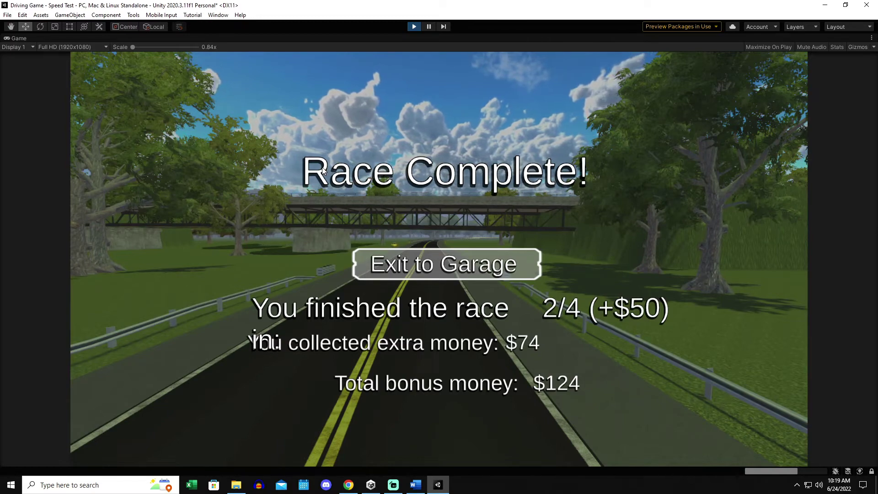
# - Stop play mode and open the Race Manager's flow graph full screen
pyautogui.click(413, 27)
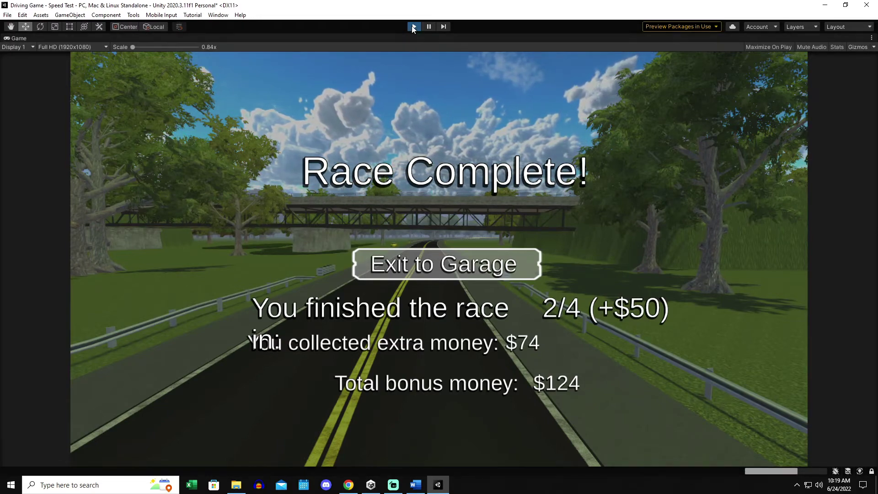
pyautogui.scroll(-3, 105, 213)
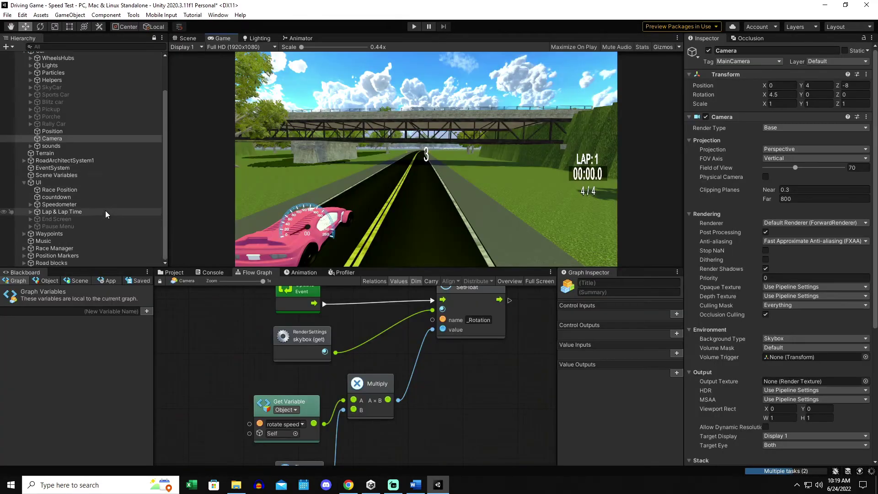
pyautogui.click(94, 241)
pyautogui.click(93, 249)
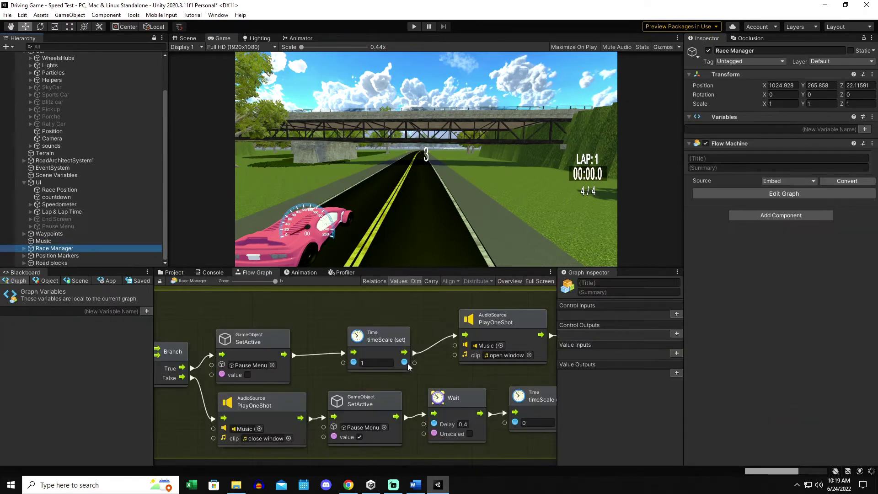
pyautogui.click(539, 281)
pyautogui.scroll(-5, 715, 314)
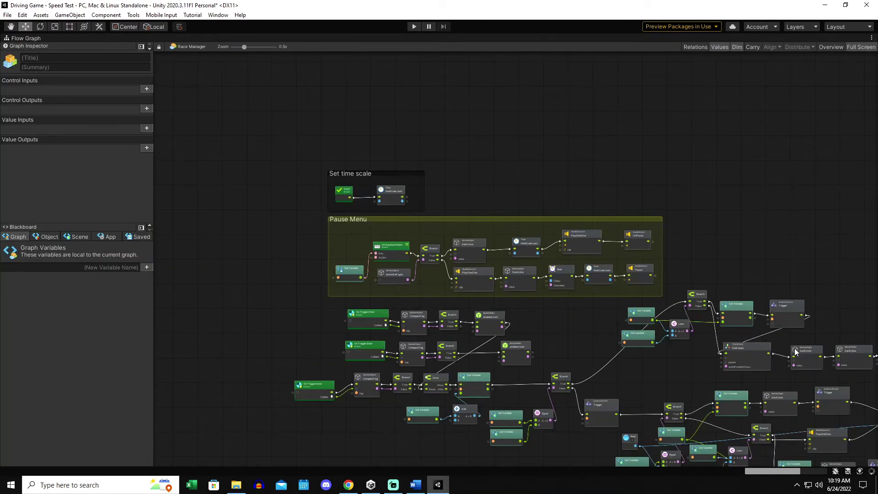
# - Pan the graph to the SetParent, audio volume and PlayOneShot nodes
pyautogui.keyDown('alt'); pyautogui.moveTo(809, 311); pyautogui.dragTo(469, 246); pyautogui.keyUp('alt')
pyautogui.scroll(5, 478, 298)
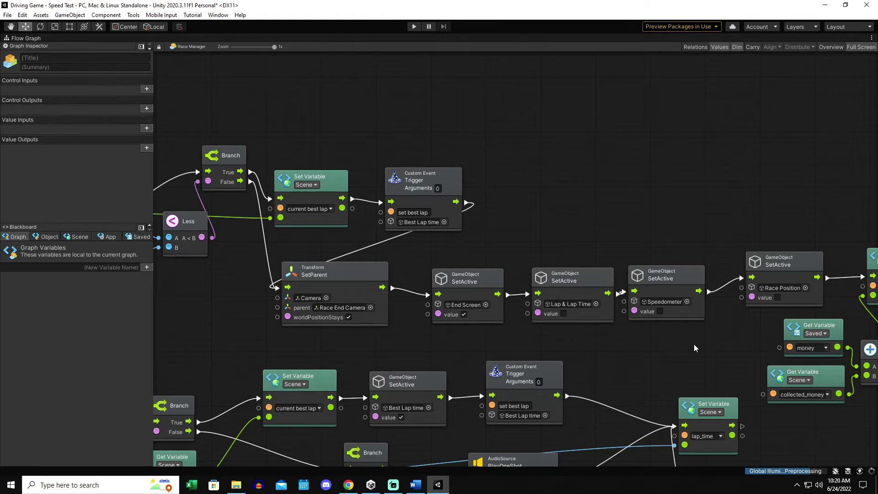
pyautogui.keyDown('alt'); pyautogui.moveTo(694, 348); pyautogui.dragTo(174, 362); pyautogui.keyUp('alt')
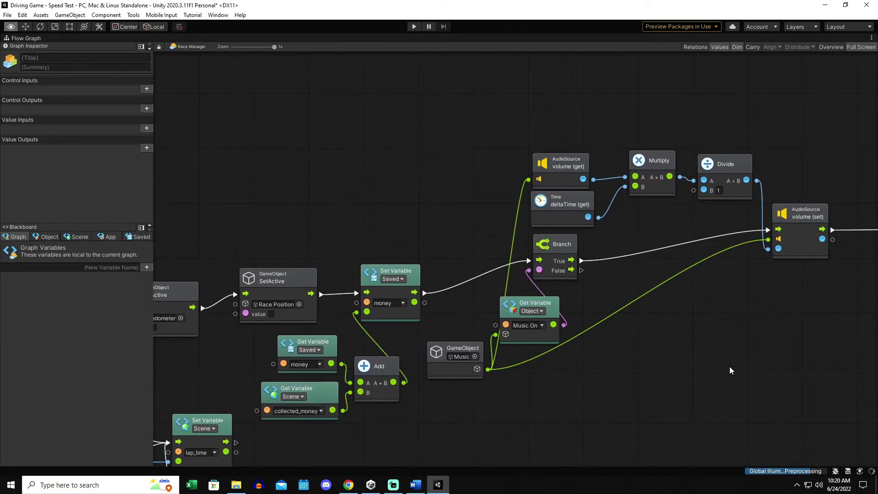
pyautogui.keyDown('alt'); pyautogui.moveTo(739, 334); pyautogui.dragTo(617, 362); pyautogui.keyUp('alt')
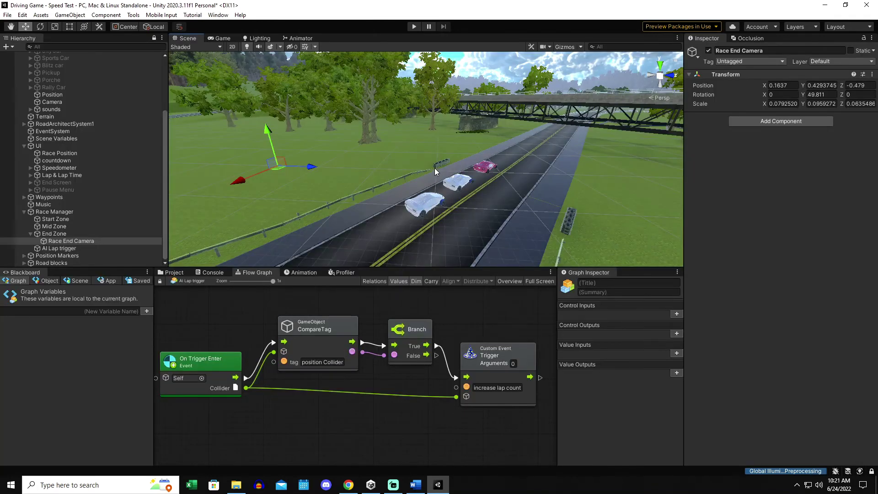
# - Orbit the Scene view down the road toward the bridge, then collapse End Zone
pyautogui.moveTo(461, 151); pyautogui.dragTo(454, 192, button='right')
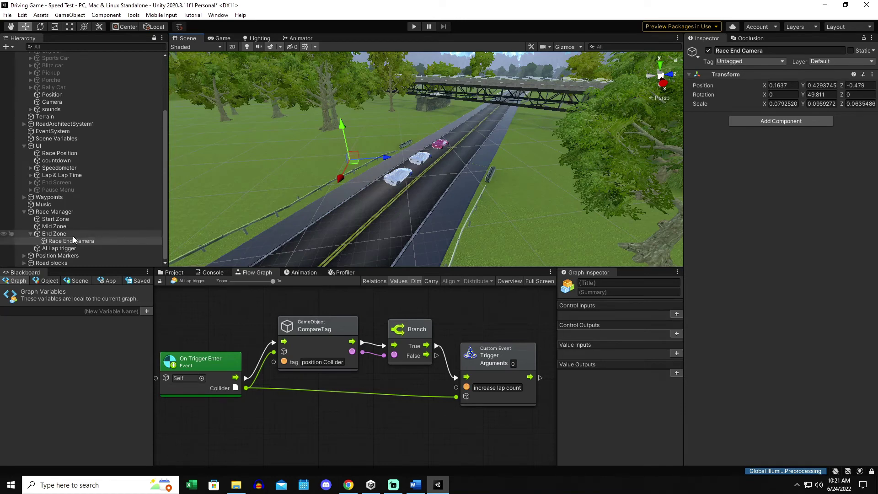
pyautogui.click(32, 234)
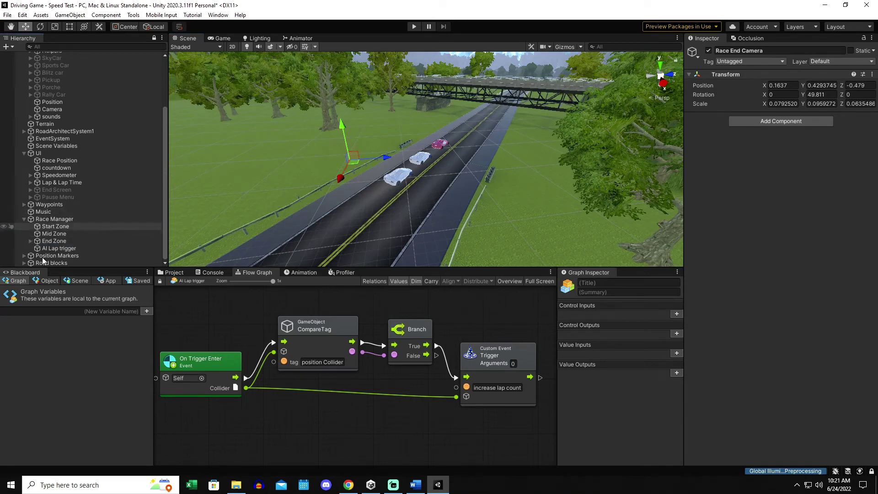